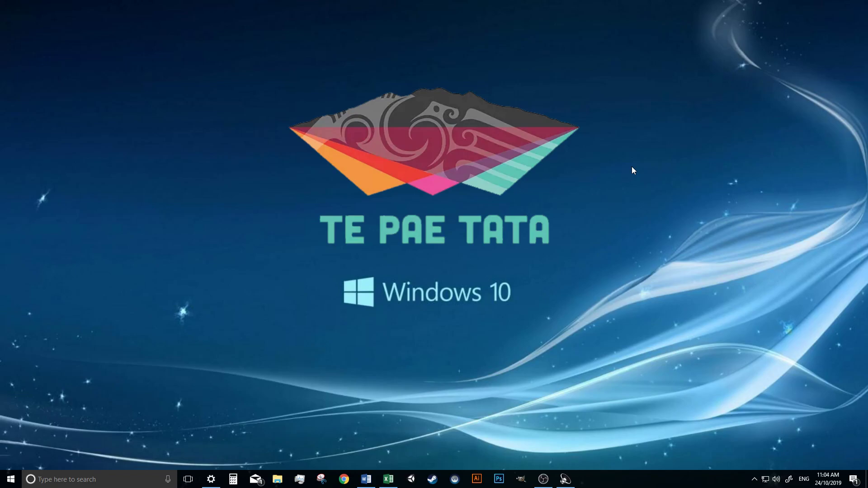
Start a blank Word document and type 'Te Pae Tata is awesome'
{"action": "left_click", "coordinate": [366, 480]}
{"action": "left_click", "coordinate": [219, 166]}
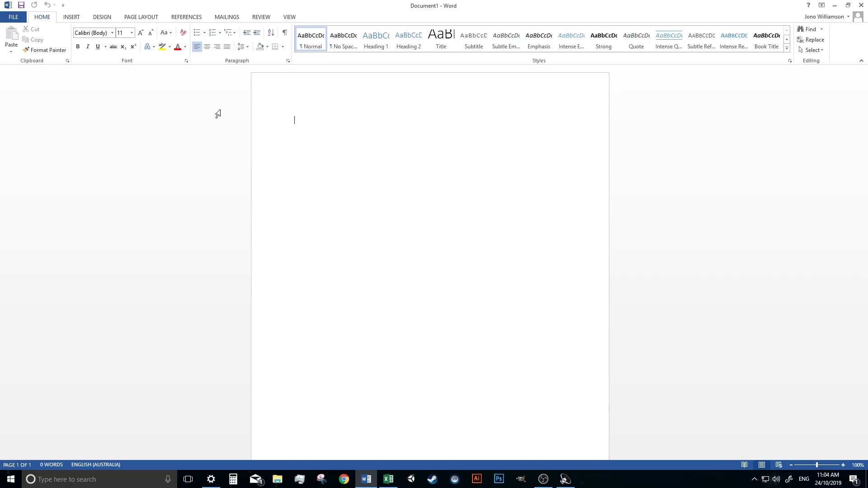
{"action": "type", "text": "Te Pae "}
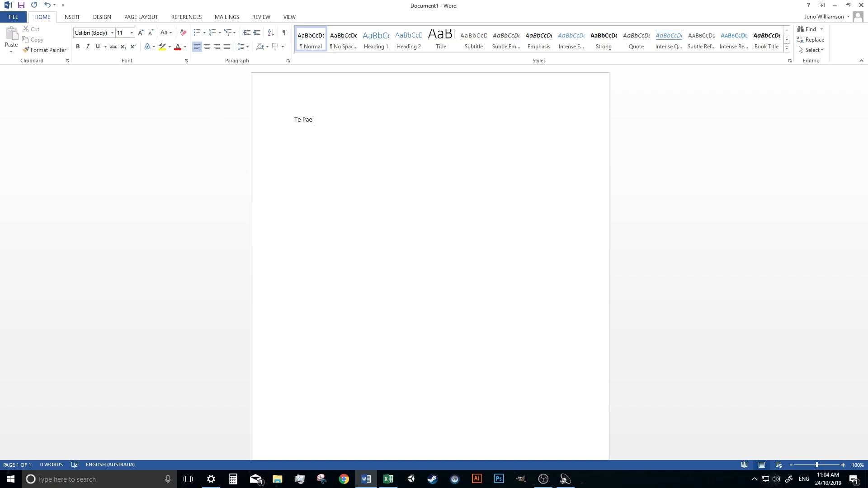
{"action": "type", "text": "Tata is awesome"}
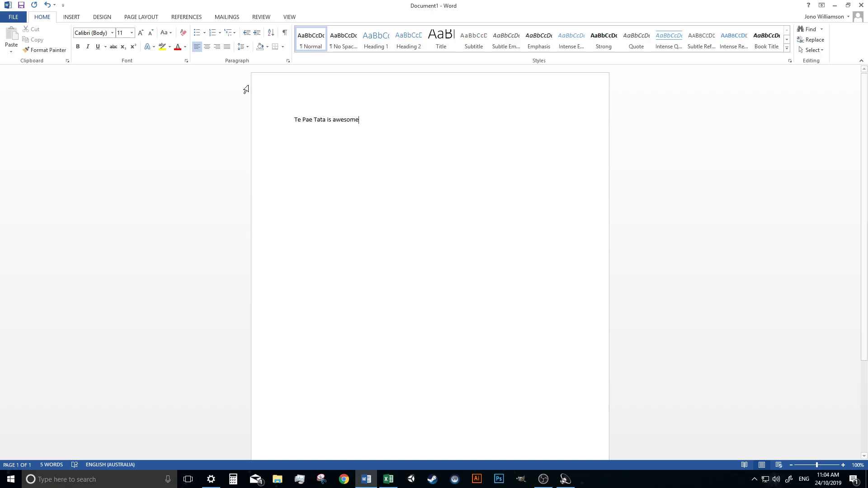
Enlarge the Te Pae Tata line to 36 pt and start a new line below it
{"action": "left_click", "coordinate": [57, 124]}
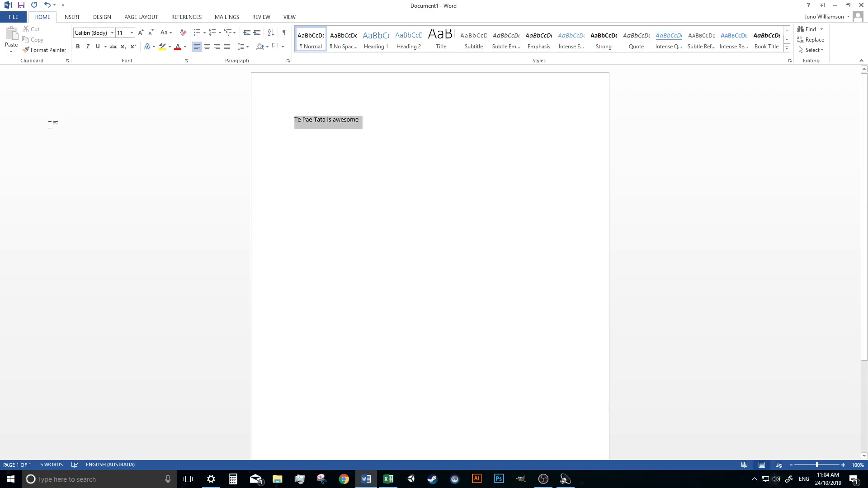
{"action": "left_click", "coordinate": [141, 33]}
{"action": "left_click", "coordinate": [140, 33]}
{"action": "left_click", "coordinate": [141, 33]}
{"action": "left_click", "coordinate": [140, 33]}
{"action": "left_click", "coordinate": [140, 33]}
{"action": "left_click", "coordinate": [140, 33]}
{"action": "left_click", "coordinate": [141, 33]}
{"action": "left_click", "coordinate": [141, 33]}
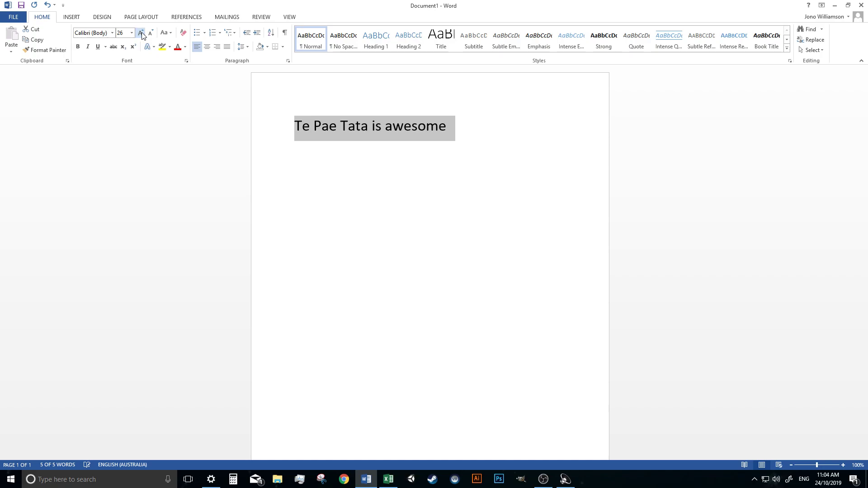
{"action": "left_click", "coordinate": [140, 33]}
{"action": "left_click", "coordinate": [140, 33]}
{"action": "left_click", "coordinate": [565, 200]}
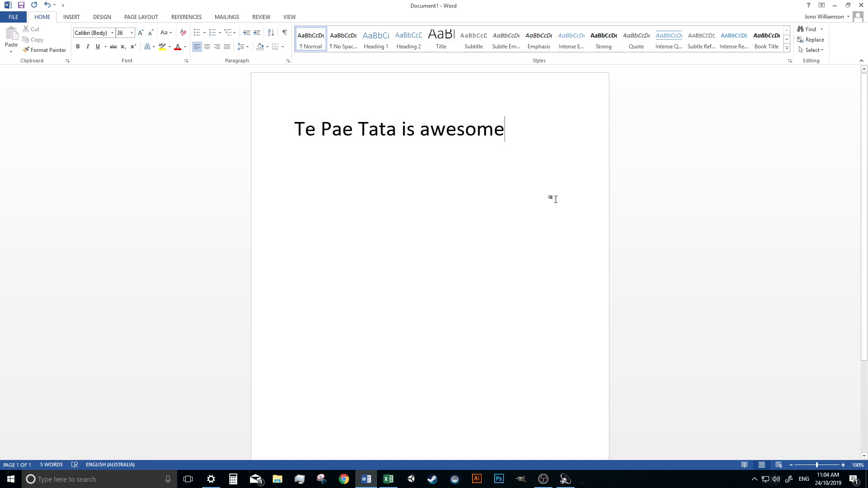
{"action": "key", "text": "Return"}
Append 'blah blah blah blah blah .' to the end of the first line
{"action": "left_click", "coordinate": [466, 130]}
{"action": "double_click", "coordinate": [466, 131]}
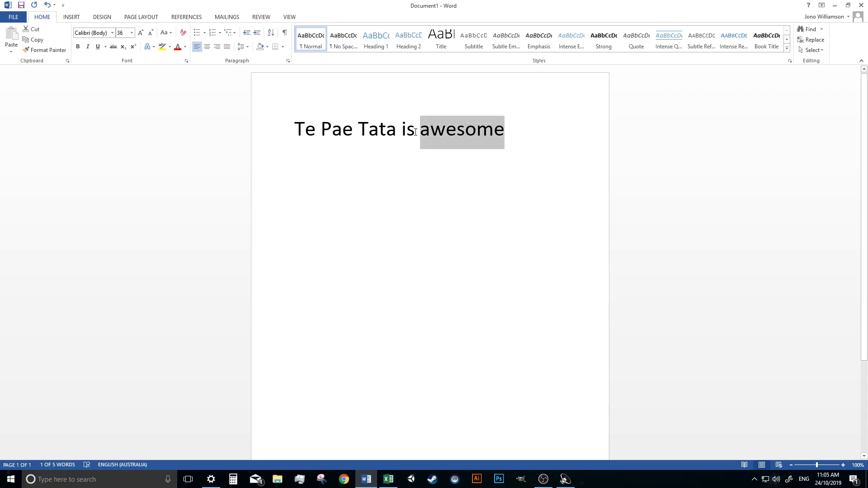
{"action": "triple_click", "coordinate": [385, 130]}
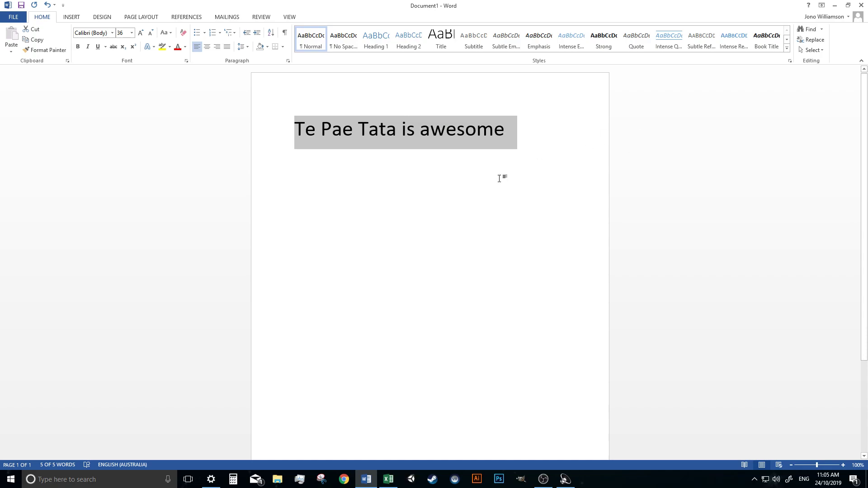
{"action": "left_click", "coordinate": [508, 130]}
{"action": "type", "text": "bla"}
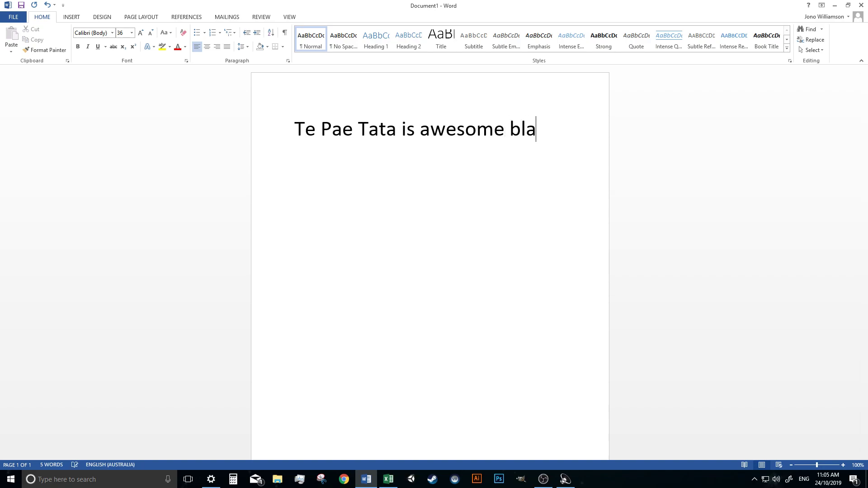
{"action": "type", "text": "h blah blah b"}
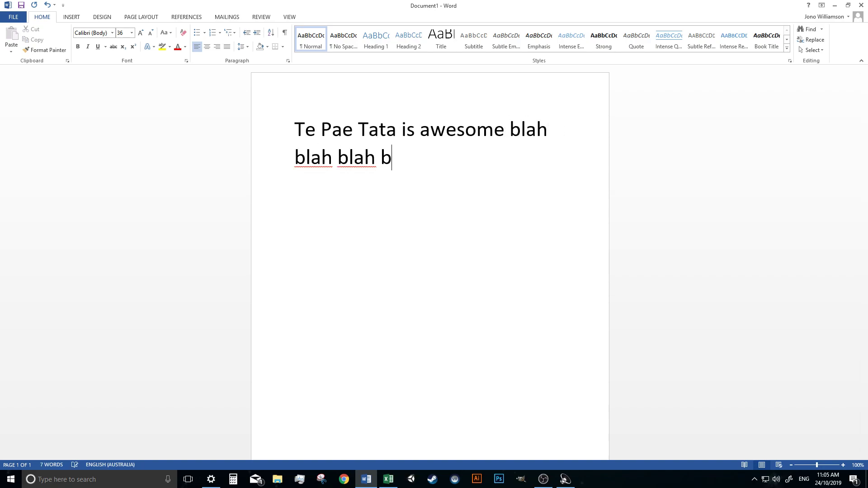
{"action": "type", "text": "lah blah ."}
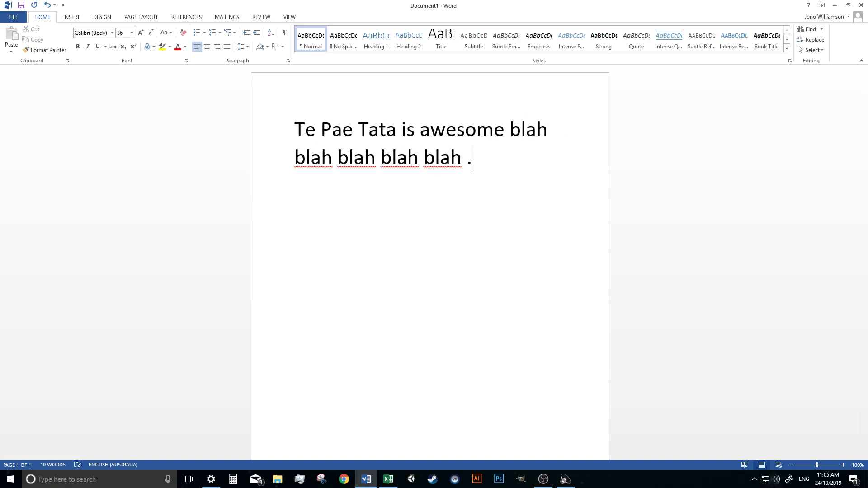
{"action": "key", "text": "Return"}
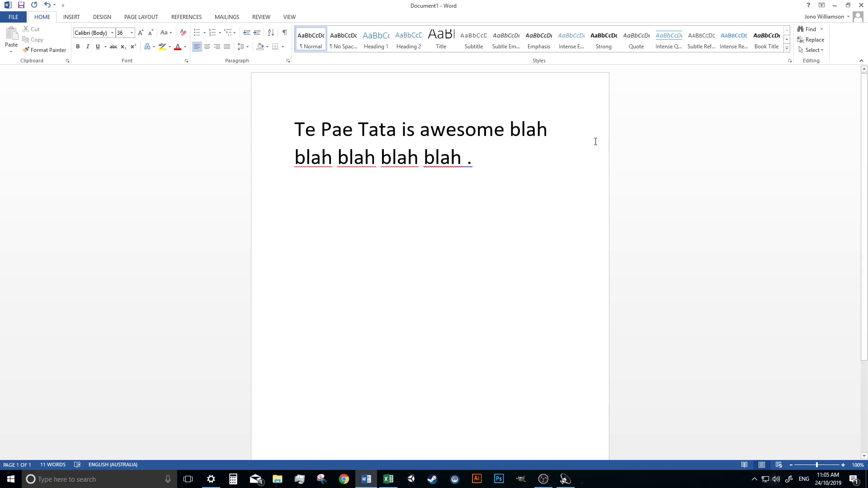
Type practice lines 'dskjghfds', 'sdfdsf' and 'sdfsdf' below the paragraph
{"action": "triple_click", "coordinate": [379, 131]}
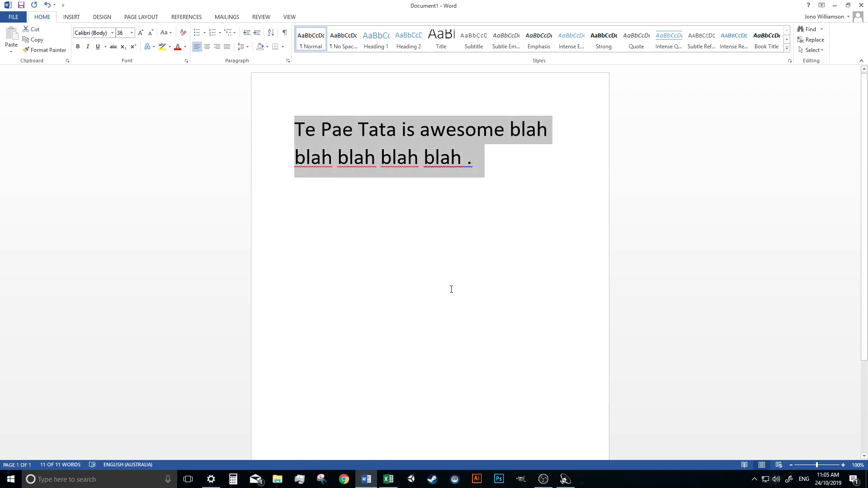
{"action": "left_click", "coordinate": [475, 235]}
{"action": "type", "text": "dskjghfds"}
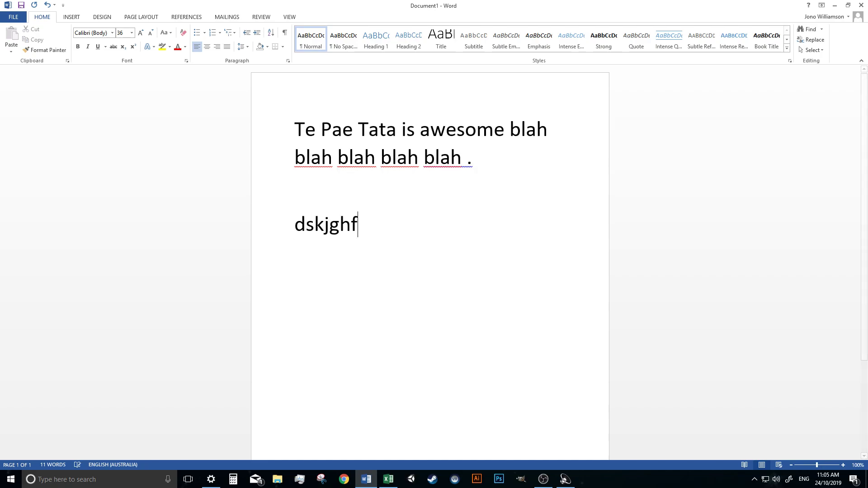
{"action": "key", "text": "Return"}
{"action": "type", "text": "sdfdsf"}
{"action": "key", "text": "Return"}
{"action": "type", "text": "sdfsdf"}
{"action": "key", "text": "Return"}
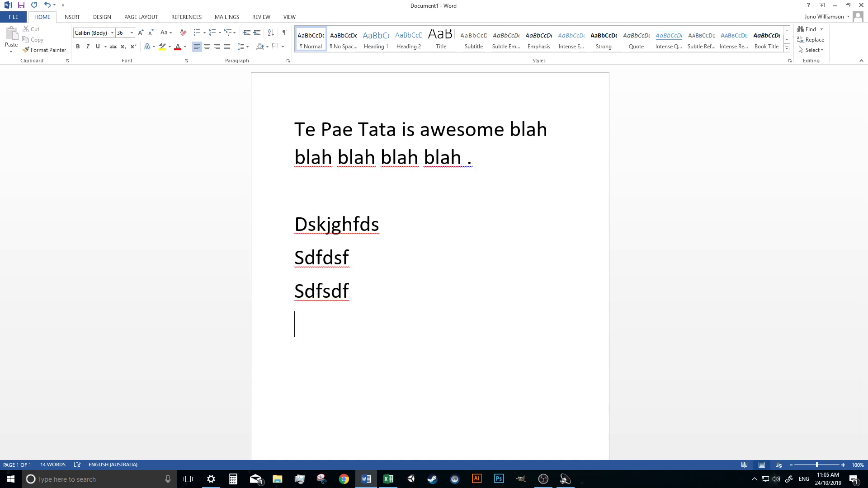
Delete the three practice lines below the paragraph
{"action": "double_click", "coordinate": [362, 159]}
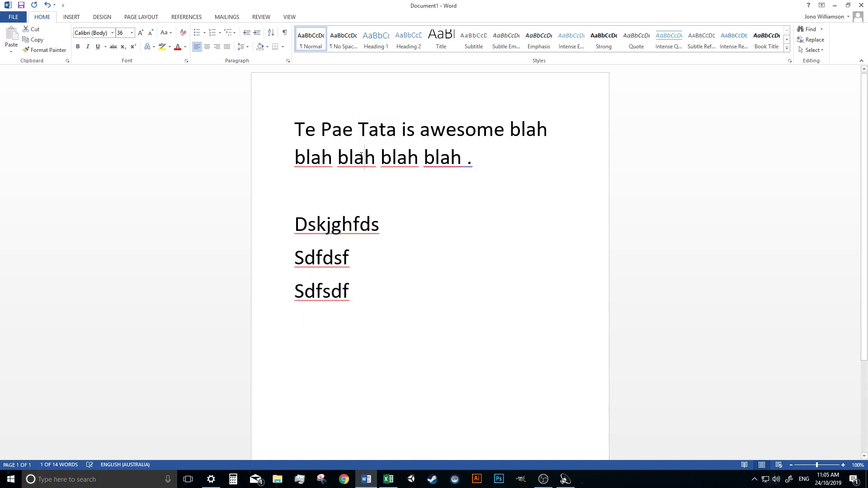
{"action": "triple_click", "coordinate": [362, 159]}
{"action": "triple_click", "coordinate": [349, 269]}
{"action": "double_click", "coordinate": [358, 161]}
{"action": "left_click", "coordinate": [357, 162]}
{"action": "double_click", "coordinate": [358, 161]}
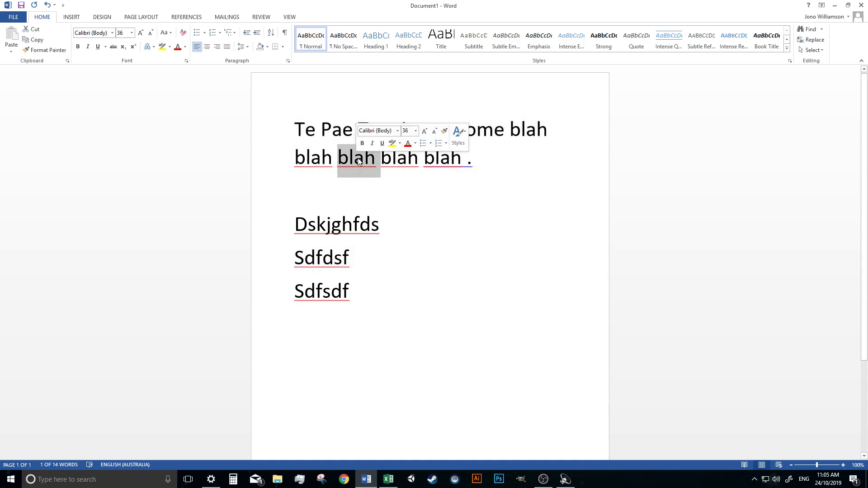
{"action": "left_click", "coordinate": [358, 161]}
{"action": "triple_click", "coordinate": [358, 162]}
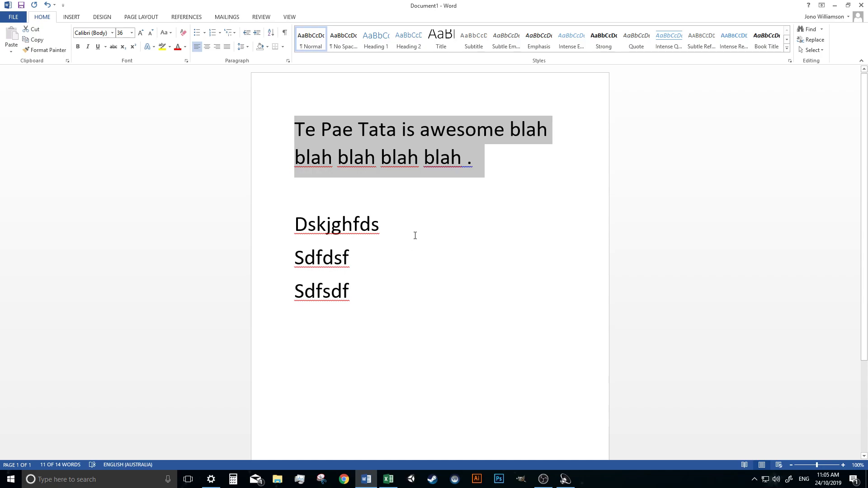
{"action": "left_click_drag", "start_coordinate": [395, 302], "coordinate": [265, 223]}
{"action": "key", "text": "BackSpace"}
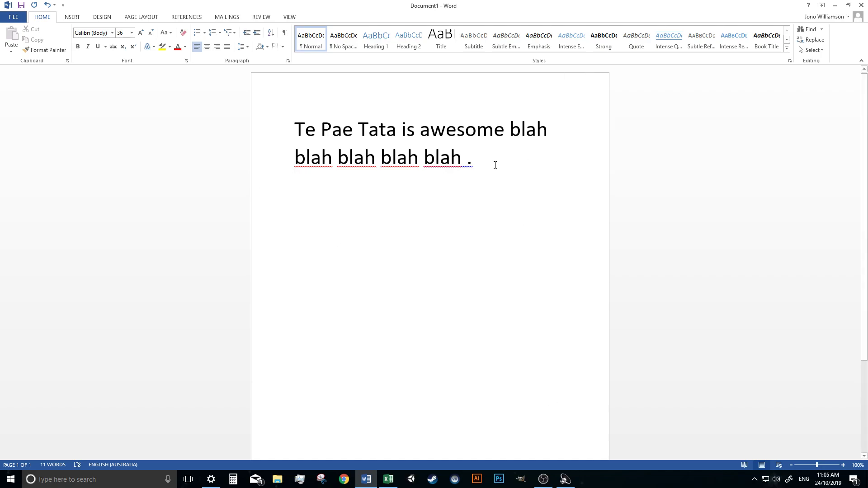
Copy the Te Pae Tata paragraph and paste a duplicate on the line below
{"action": "left_click_drag", "start_coordinate": [495, 163], "coordinate": [273, 124]}
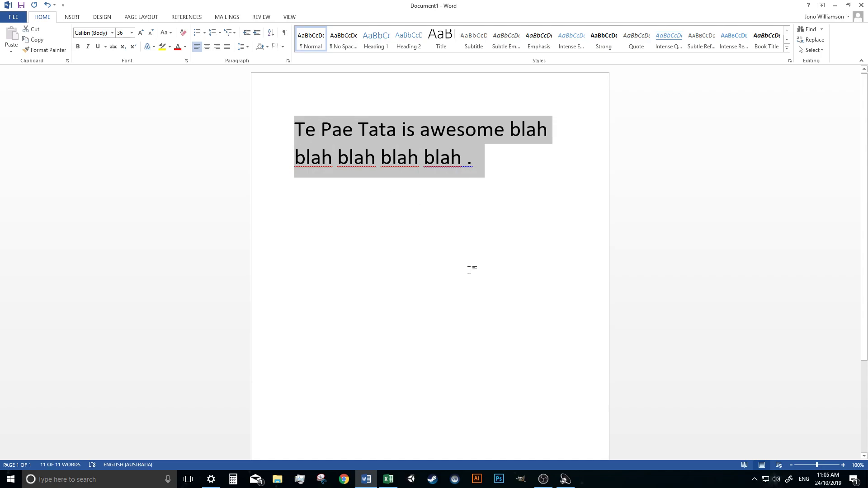
{"action": "key", "text": "ctrl+c"}
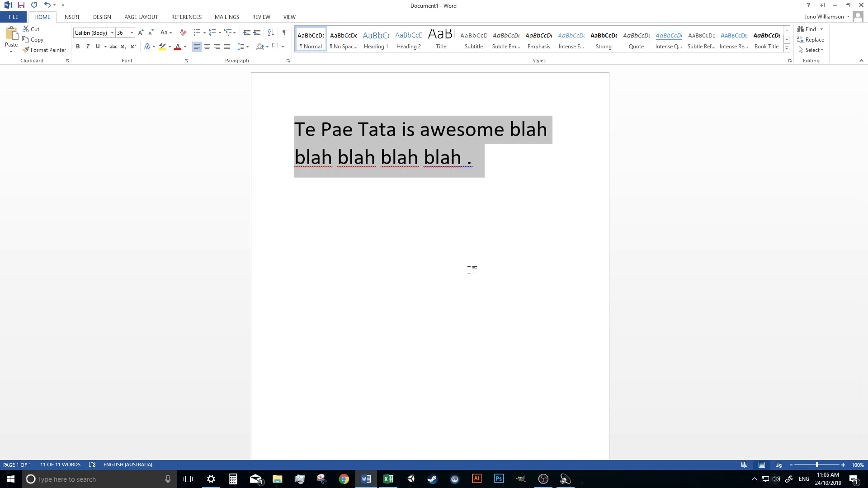
{"action": "left_click", "coordinate": [469, 270]}
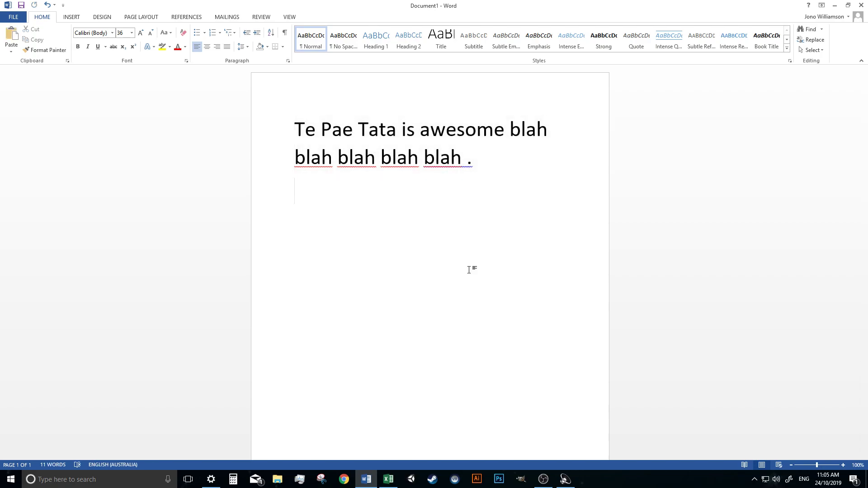
{"action": "key", "text": "ctrl+v"}
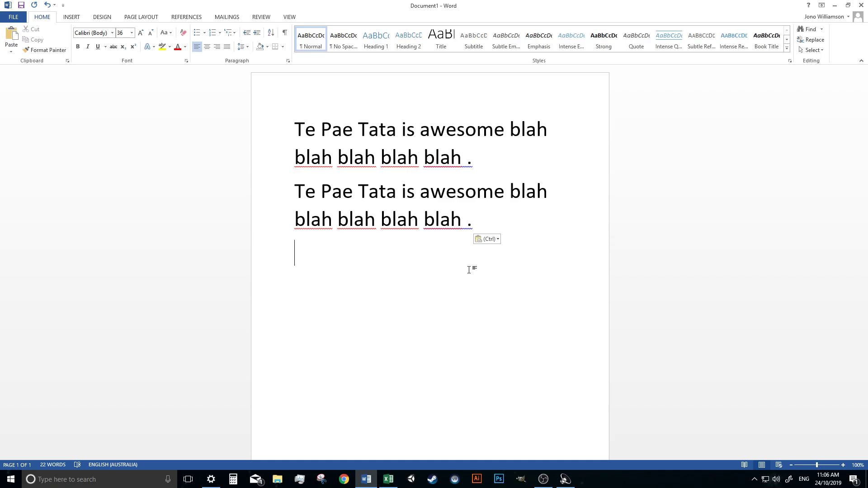
Paste extra copies of the paragraph below, then undo and delete them
{"action": "left_click_drag", "start_coordinate": [479, 220], "coordinate": [238, 176]}
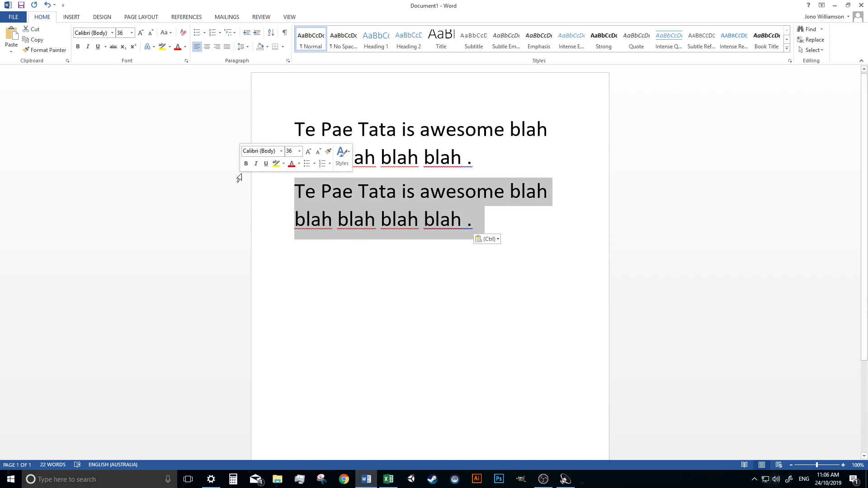
{"action": "left_click", "coordinate": [498, 229]}
{"action": "key", "text": "Return"}
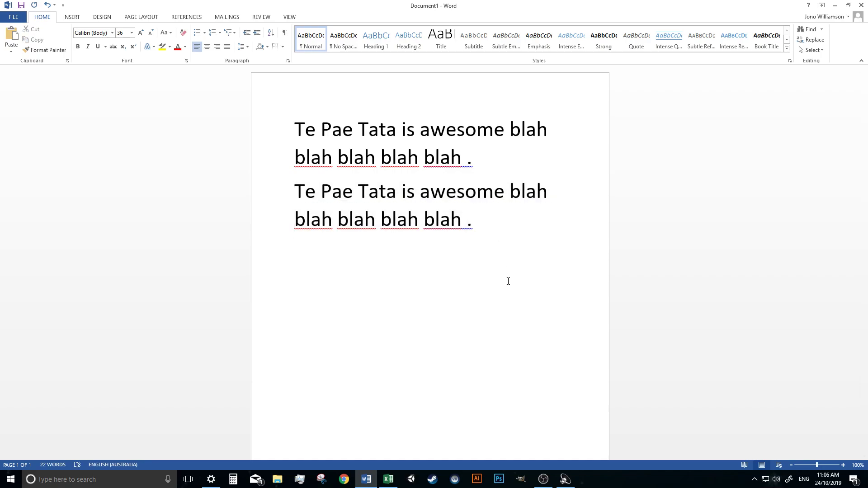
{"action": "key", "text": "ctrl+v"}
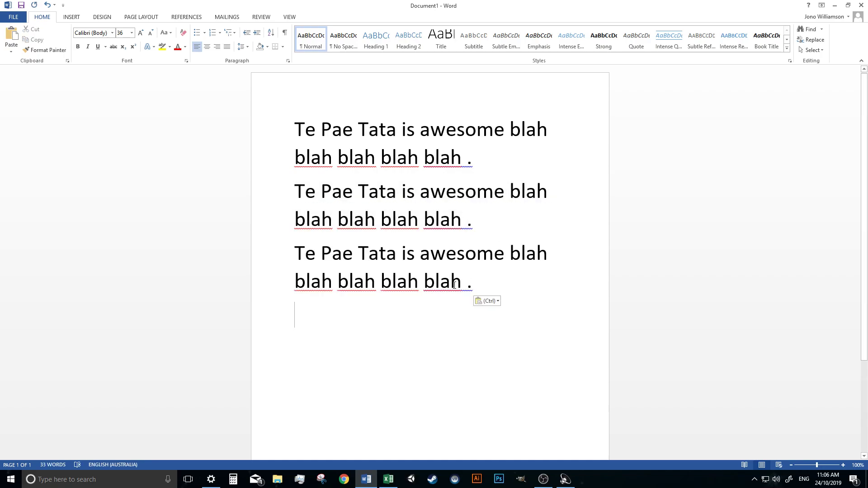
{"action": "triple_click", "coordinate": [473, 277]}
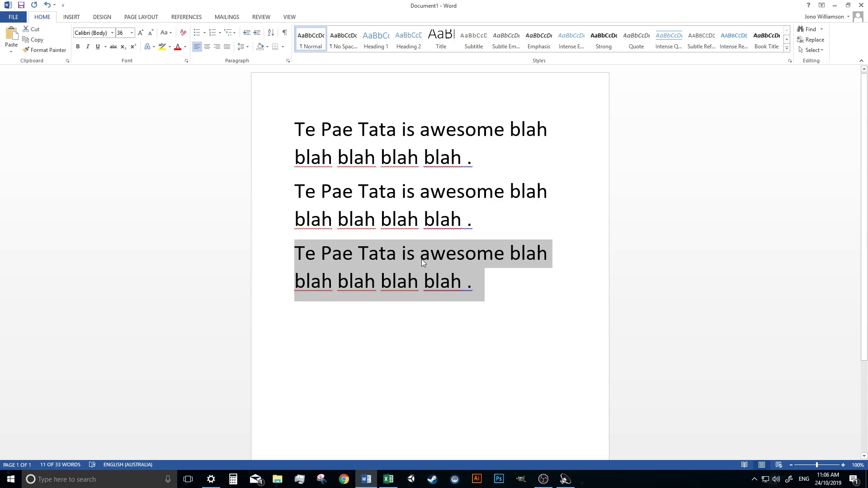
{"action": "key", "text": "ctrl+v"}
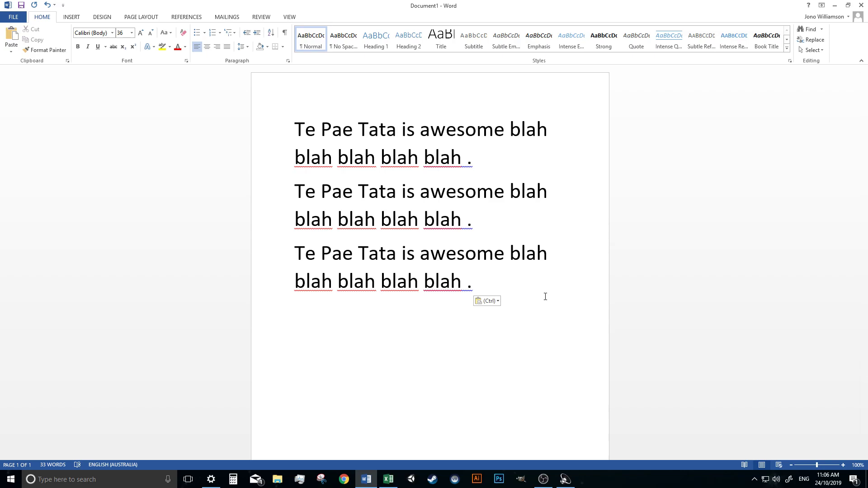
{"action": "left_click_drag", "start_coordinate": [547, 252], "coordinate": [503, 250]}
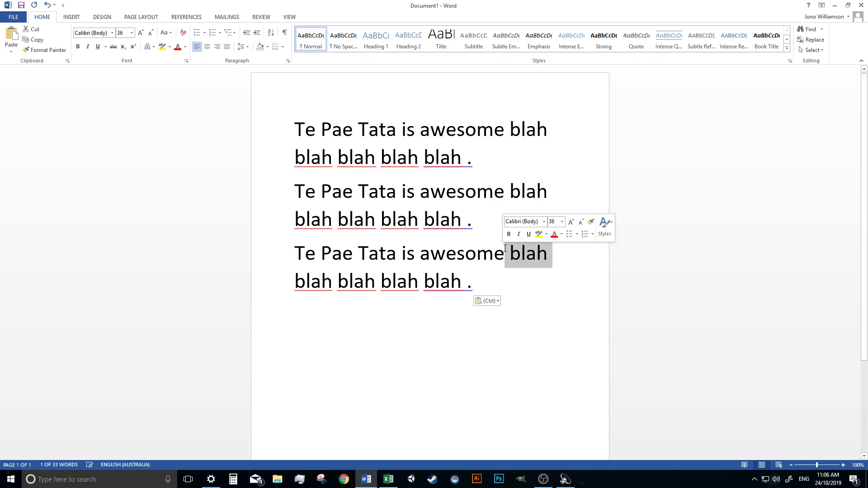
{"action": "key", "text": "ctrl+v"}
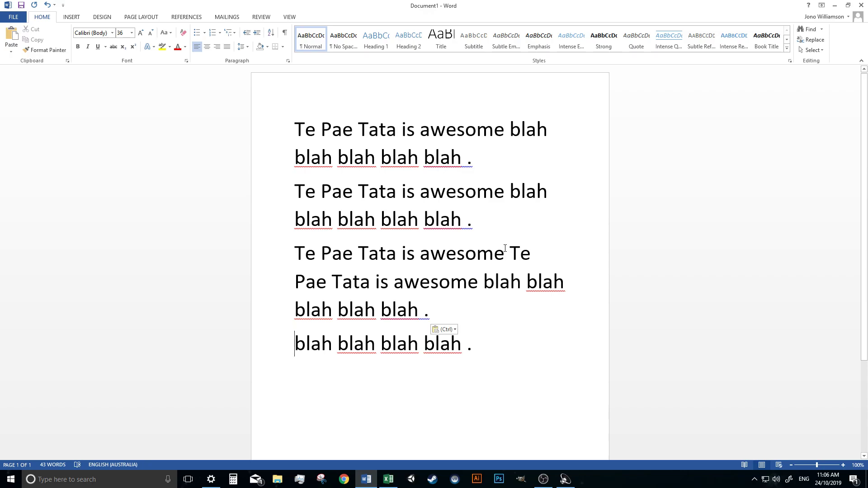
{"action": "key", "text": "ctrl+z"}
{"action": "triple_click", "coordinate": [505, 248]}
{"action": "key", "text": "BackSpace"}
{"action": "key", "text": "BackSpace"}
{"action": "key", "text": "BackSpace"}
{"action": "key", "text": "BackSpace"}
{"action": "key", "text": "BackSpace"}
{"action": "key", "text": "BackSpace"}
{"action": "key", "text": "BackSpace"}
{"action": "key", "text": "BackSpace"}
{"action": "key", "text": "BackSpace"}
{"action": "key", "text": "BackSpace"}
{"action": "key", "text": "BackSpace"}
{"action": "key", "text": "BackSpace"}
{"action": "key", "text": "BackSpace"}
{"action": "key", "text": "BackSpace"}
{"action": "key", "text": "BackSpace"}
{"action": "key", "text": "BackSpace"}
{"action": "key", "text": "BackSpace"}
{"action": "key", "text": "BackSpace"}
{"action": "key", "text": "BackSpace"}
{"action": "key", "text": "BackSpace"}
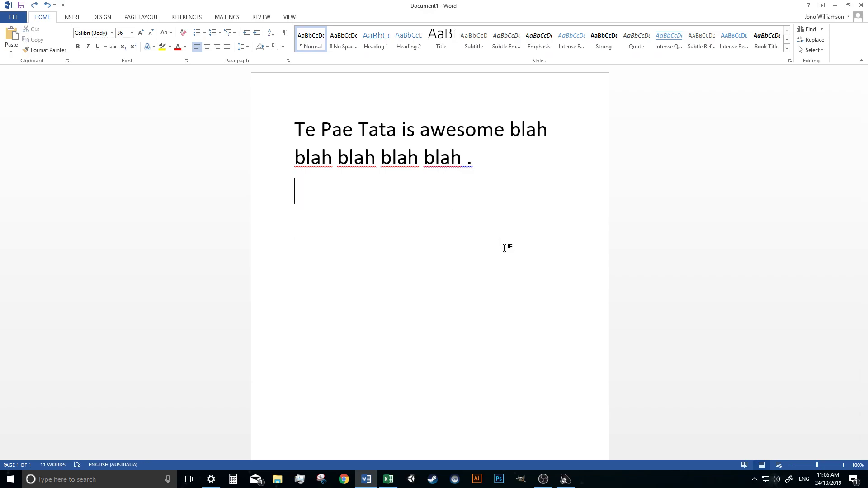
Try pasting more paragraphs at the document end and undo them, keeping two paragraphs
{"action": "key", "text": "ctrl+v"}
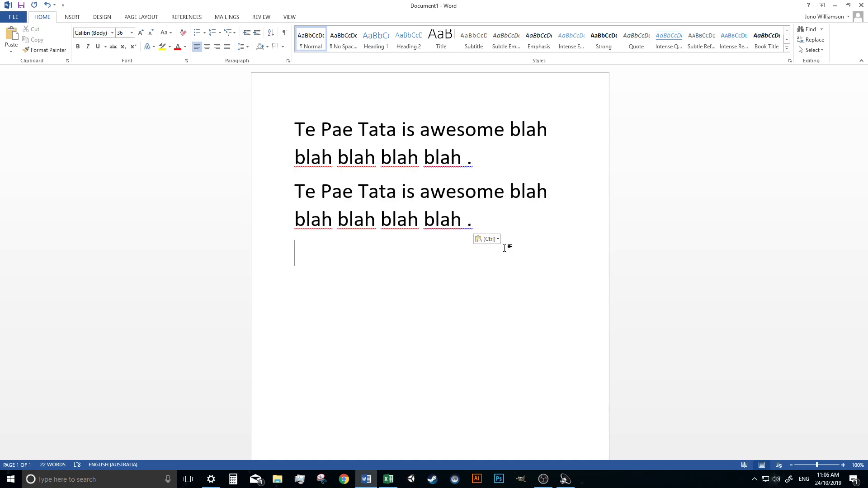
{"action": "left_click_drag", "start_coordinate": [494, 226], "coordinate": [159, 163]}
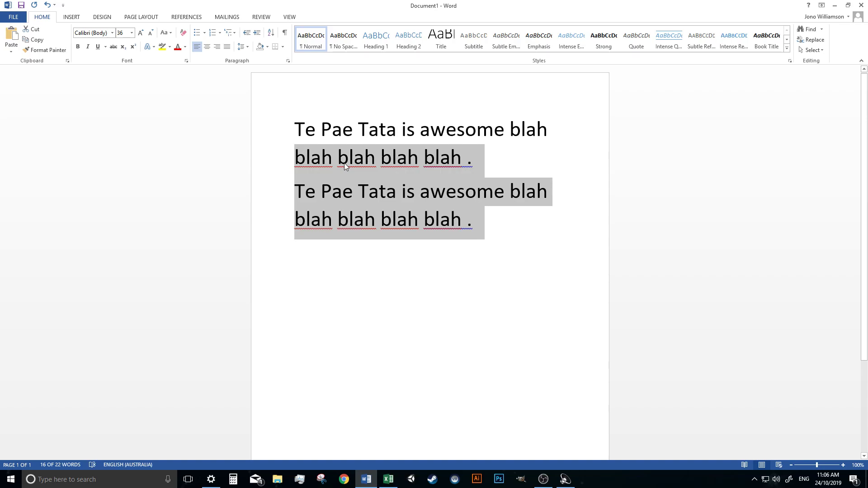
{"action": "key", "text": "ctrl+c"}
{"action": "key", "text": "ctrl+End"}
{"action": "key", "text": "ctrl+v"}
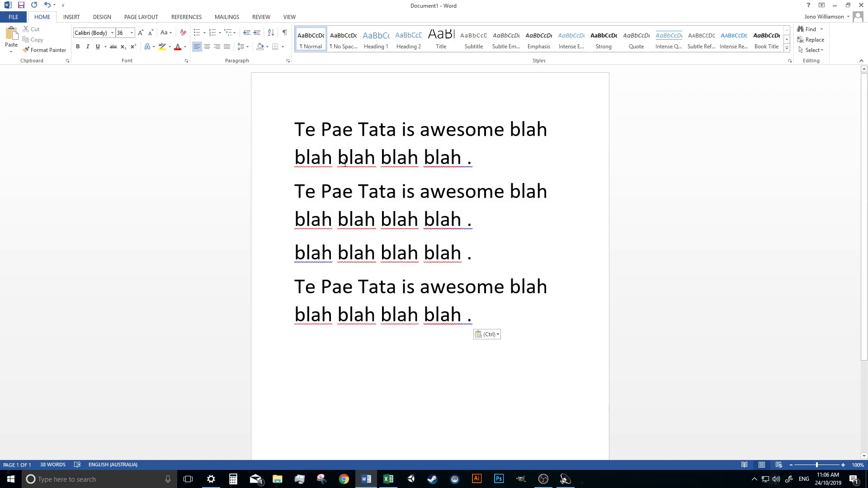
{"action": "key", "text": "ctrl+z"}
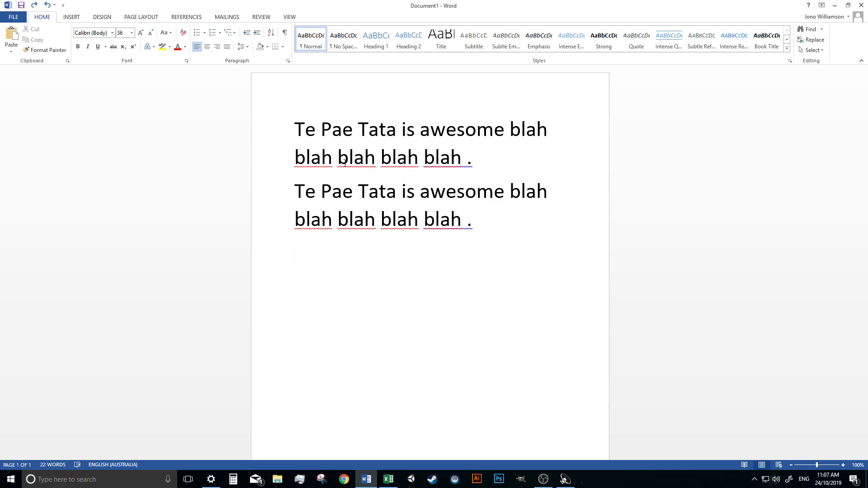
{"action": "key", "text": "ctrl+v"}
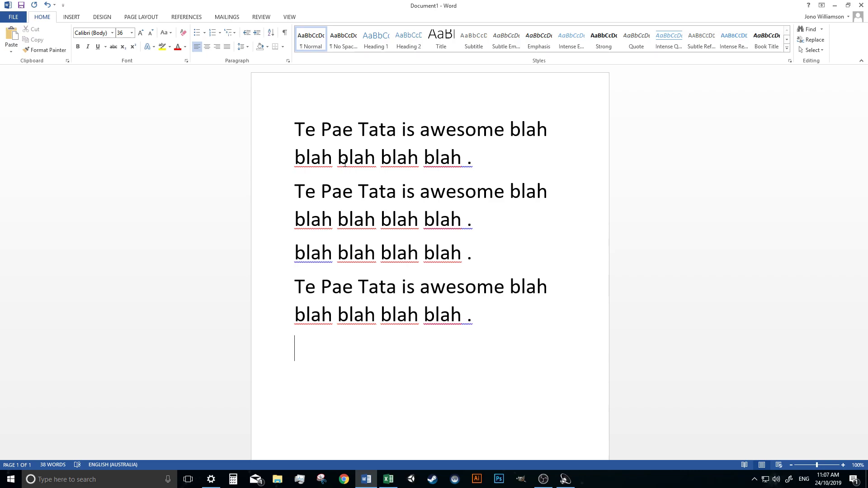
{"action": "key", "text": "ctrl+z"}
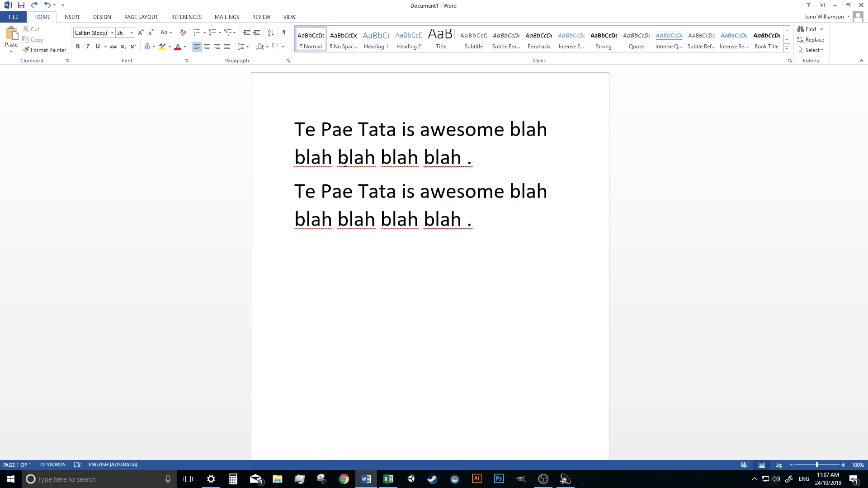
{"action": "key", "text": "ctrl+s"}
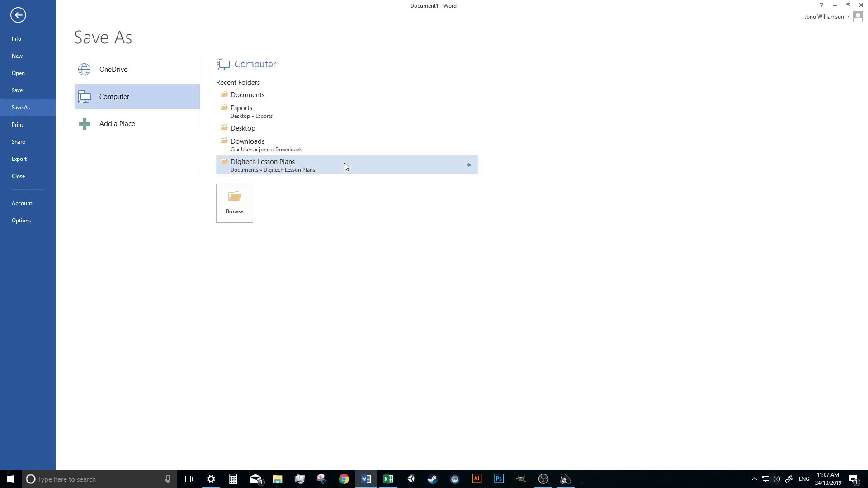
{"action": "left_click", "coordinate": [13, 19]}
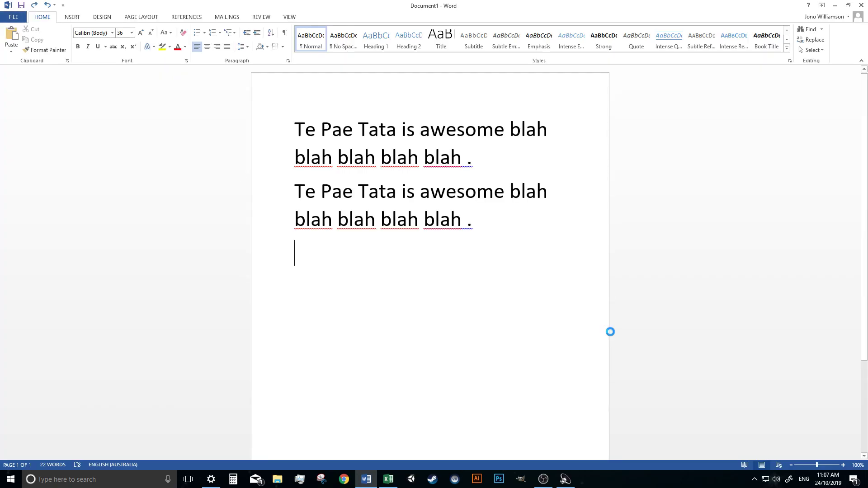
{"action": "key", "text": "ctrl+p"}
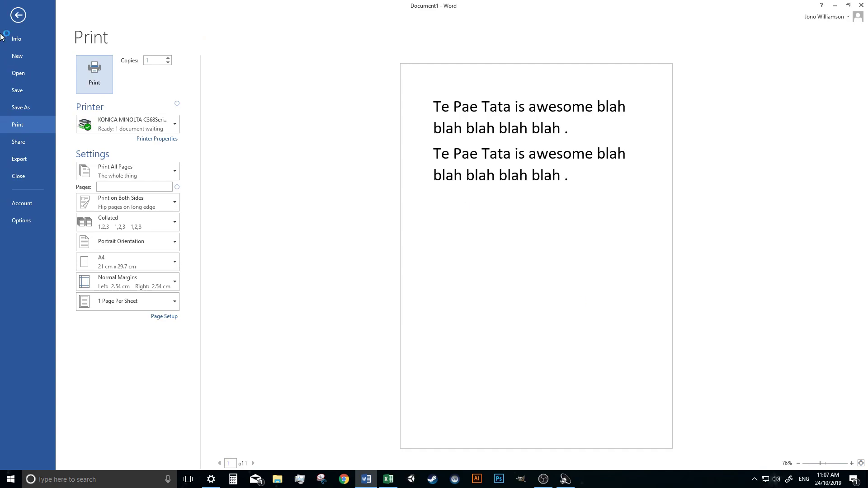
{"action": "left_click", "coordinate": [23, 17]}
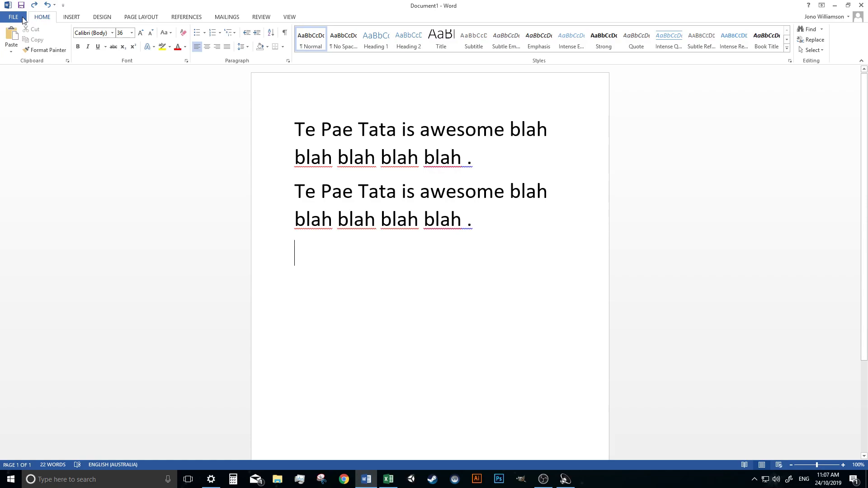
Search the document for 'awesome' in the Navigation pane, highlighting both matches
{"action": "key", "text": "ctrl+f"}
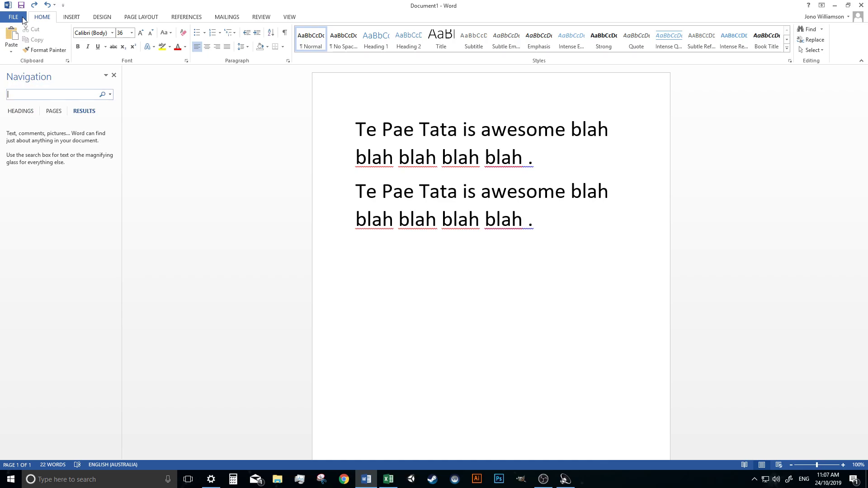
{"action": "type", "text": "awes"}
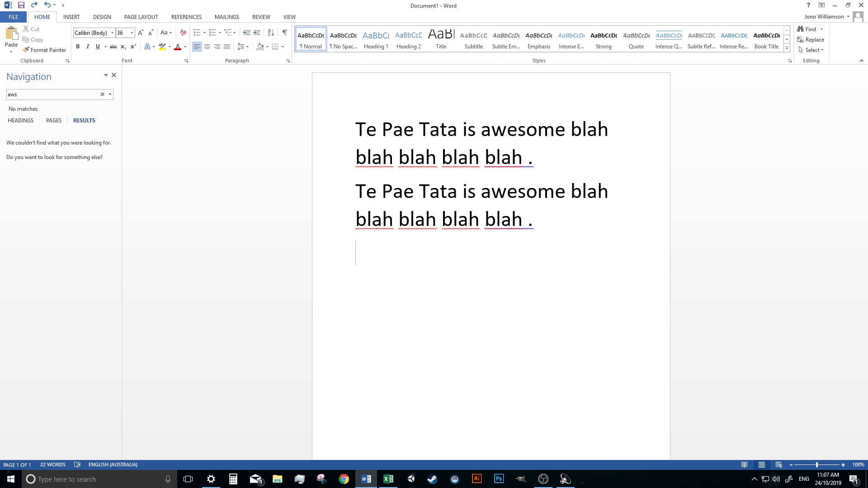
{"action": "key", "text": "BackSpace"}
{"action": "type", "text": "eseom"}
{"action": "left_click", "coordinate": [39, 95]}
{"action": "type", "text": "awesome"}
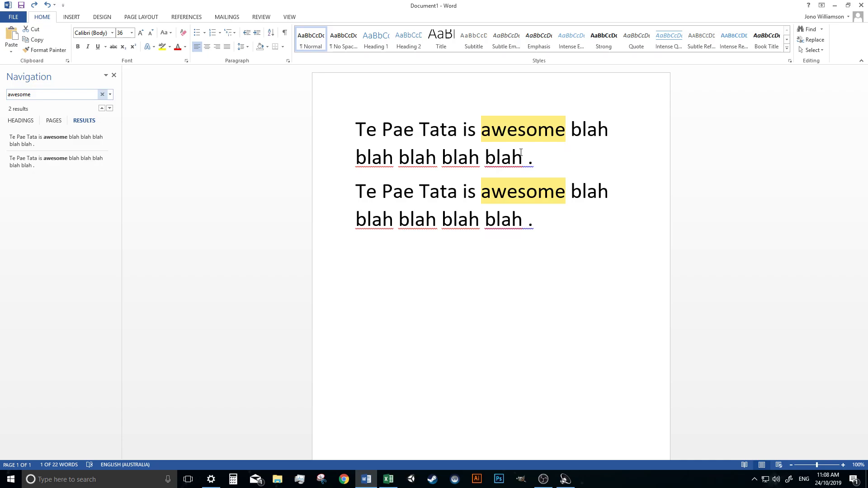
{"action": "left_click", "coordinate": [344, 479]}
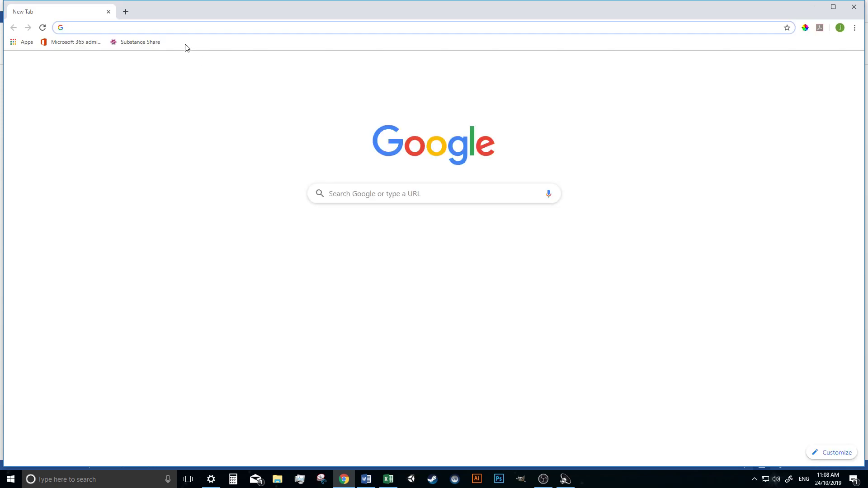
Open ruapehuhub.com in Chrome and step through both 'book' matches on the page
{"action": "type", "text": "ruapehuhub.com"}
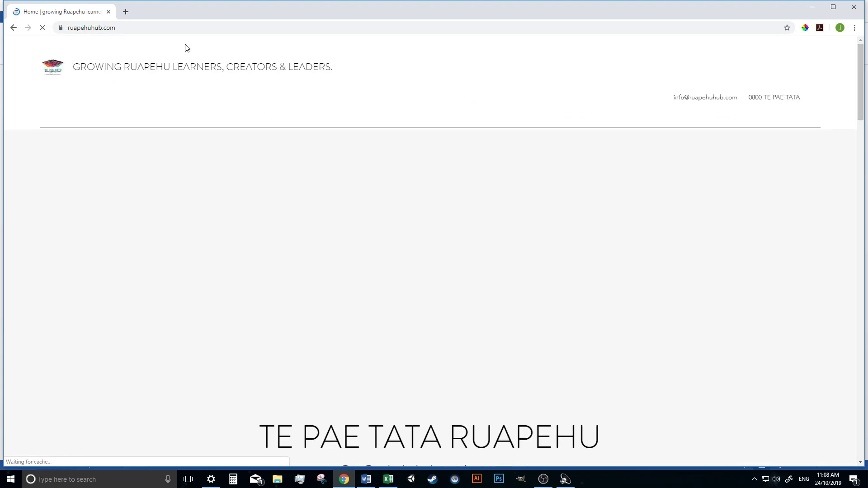
{"action": "key", "text": "ctrl+f"}
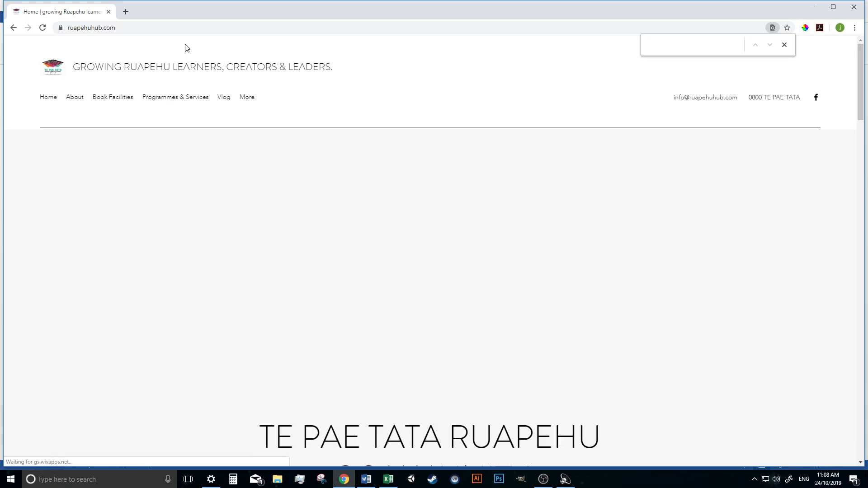
{"action": "type", "text": "book"}
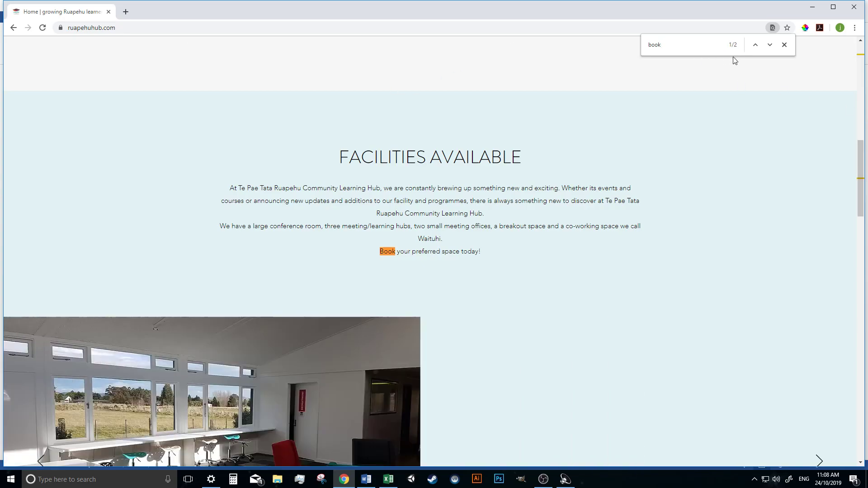
{"action": "left_click", "coordinate": [756, 47]}
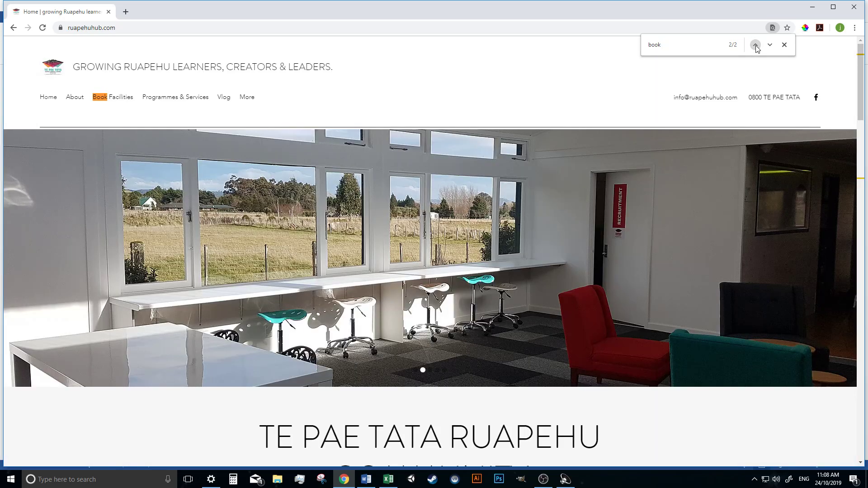
{"action": "left_click", "coordinate": [756, 45]}
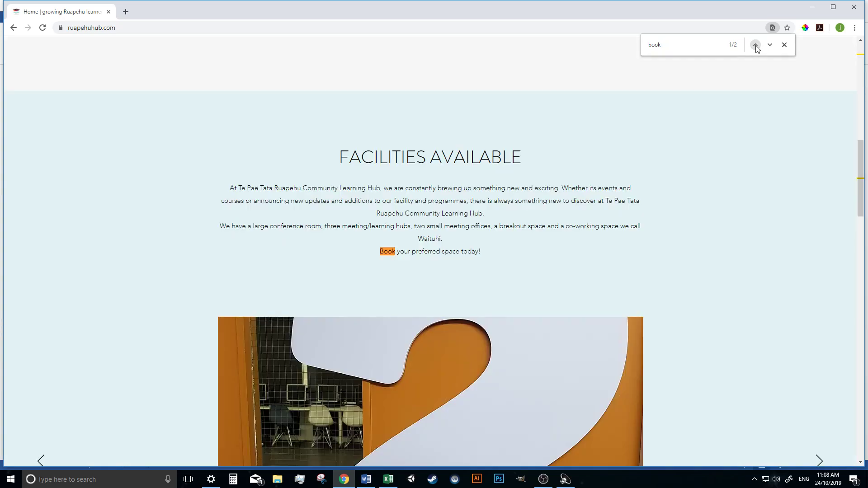
{"action": "left_click", "coordinate": [756, 46]}
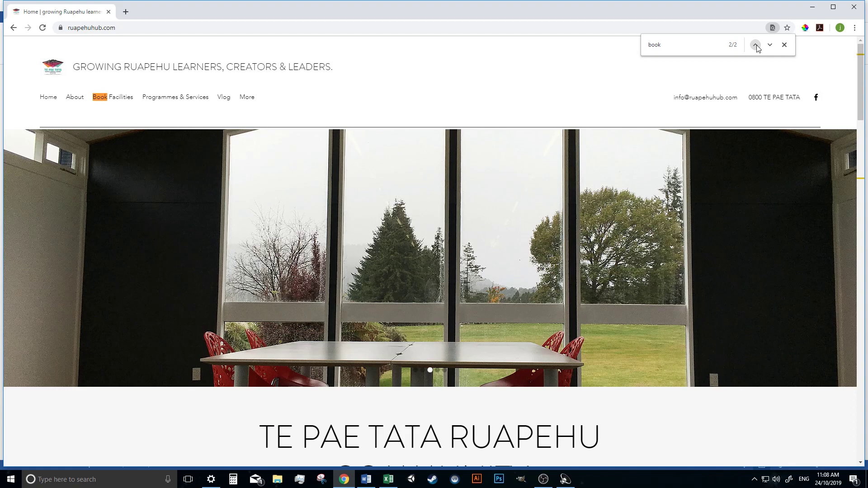
{"action": "left_click", "coordinate": [784, 44]}
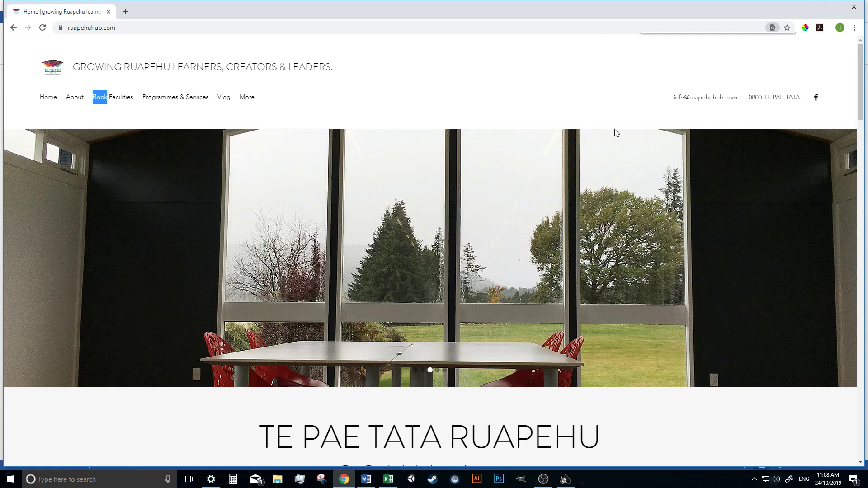
{"action": "left_click", "coordinate": [366, 479]}
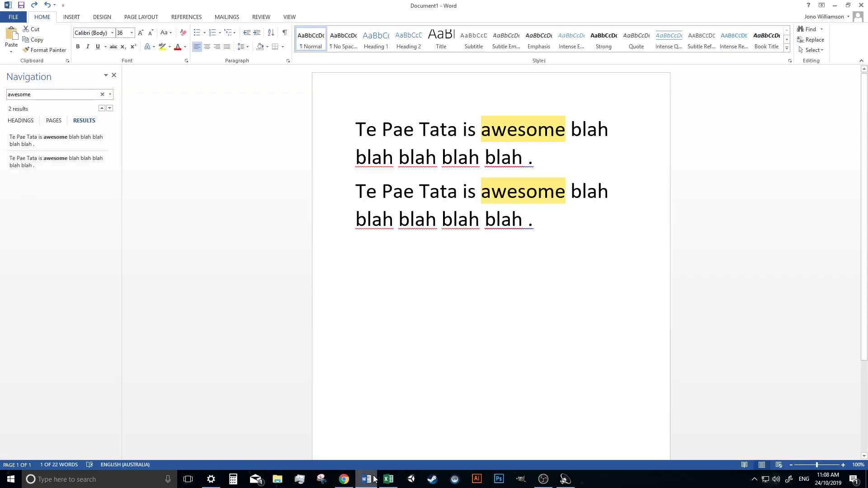
Clear the 'awesome' search, close the Navigation pane, and select all the text
{"action": "left_click", "coordinate": [44, 79]}
{"action": "key", "text": "Escape"}
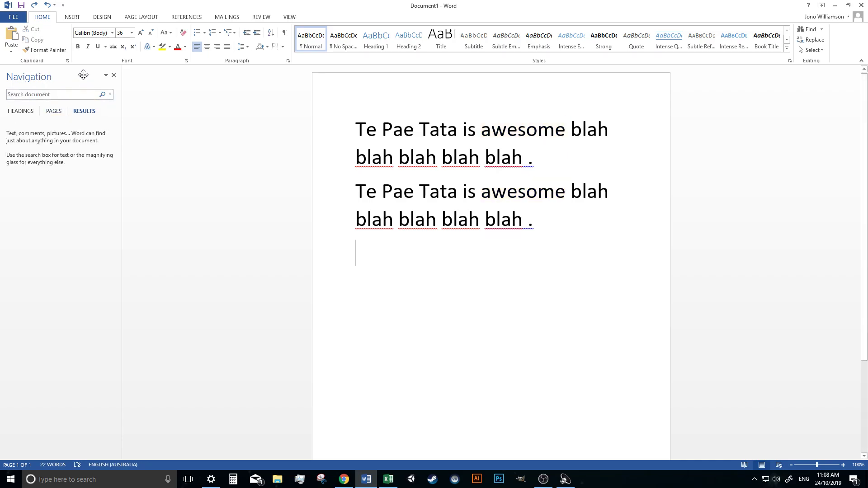
{"action": "left_click", "coordinate": [113, 75]}
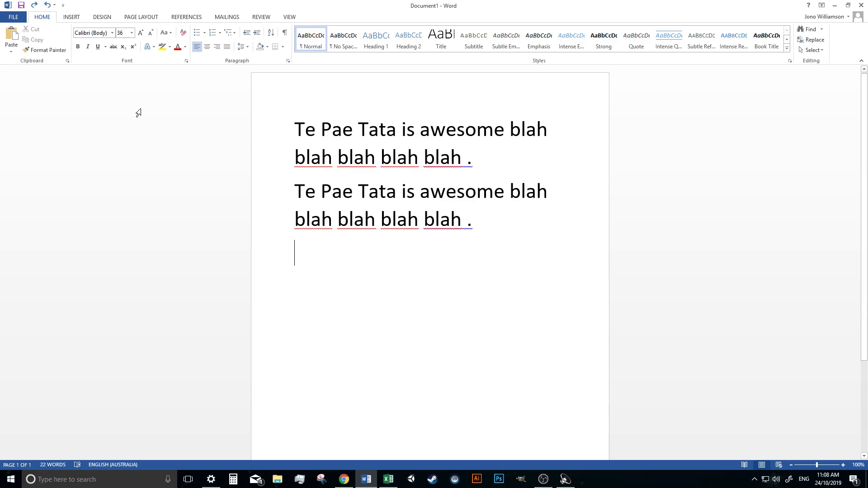
{"action": "key", "text": "ctrl+a"}
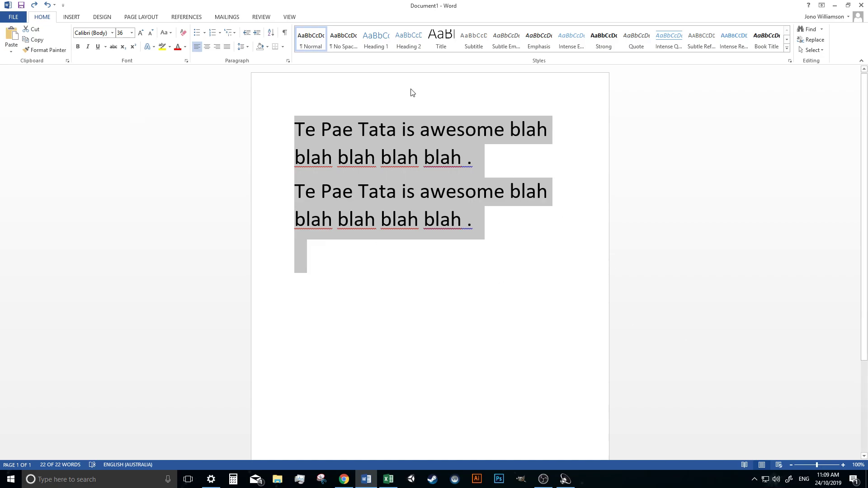
Make the first paragraph bold and italic, toggling underline on and off
{"action": "left_click", "coordinate": [462, 166]}
{"action": "double_click", "coordinate": [281, 130]}
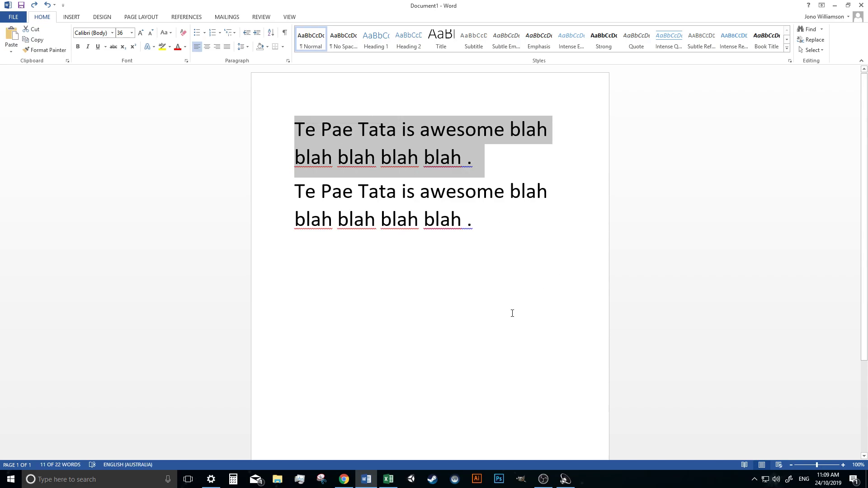
{"action": "key", "text": "ctrl+b"}
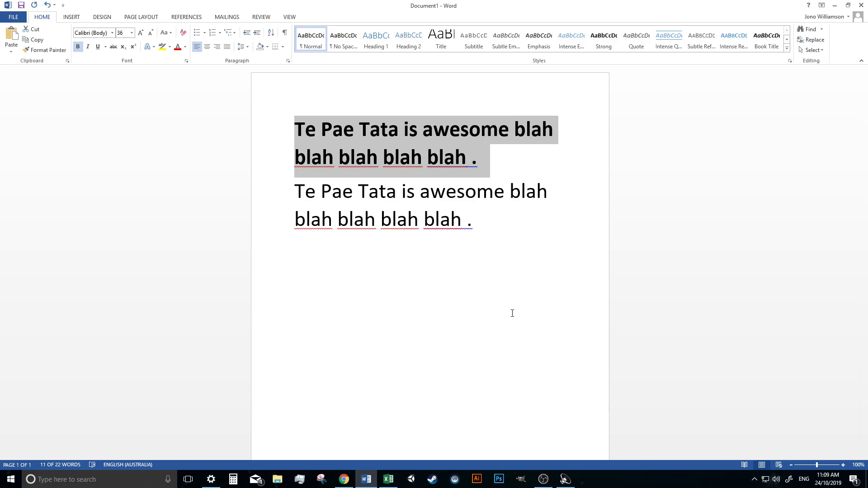
{"action": "key", "text": "ctrl+i"}
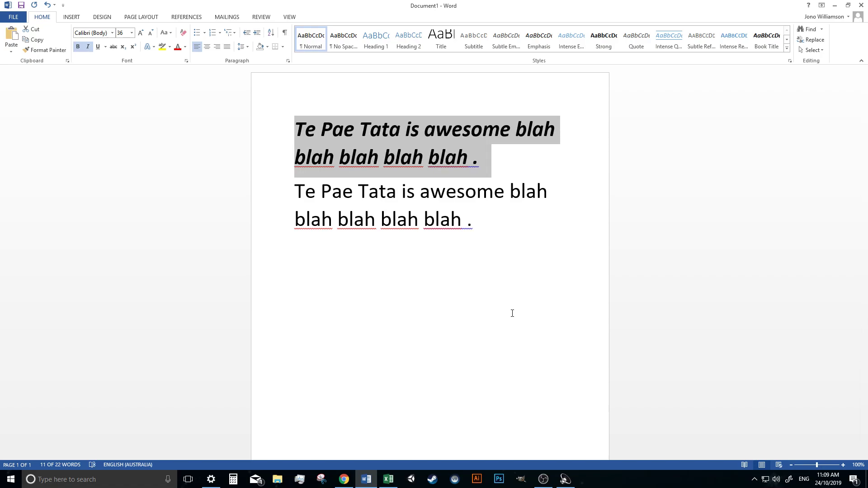
{"action": "key", "text": "ctrl+u"}
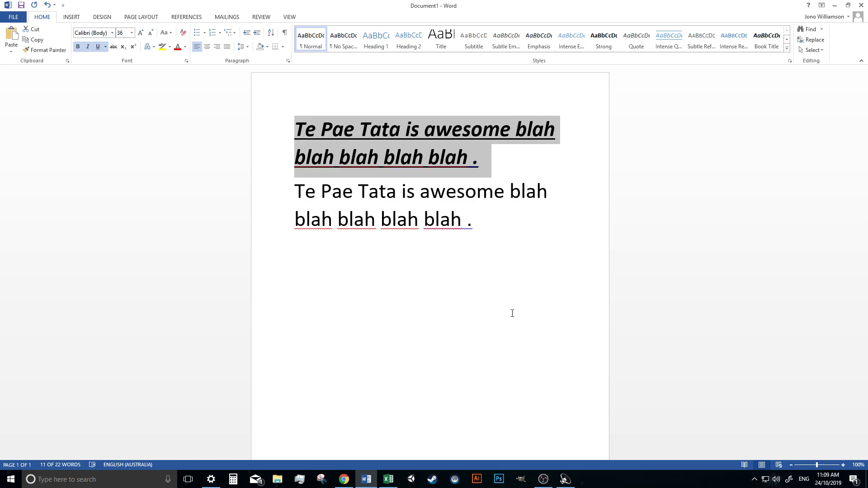
{"action": "key", "text": "ctrl+u"}
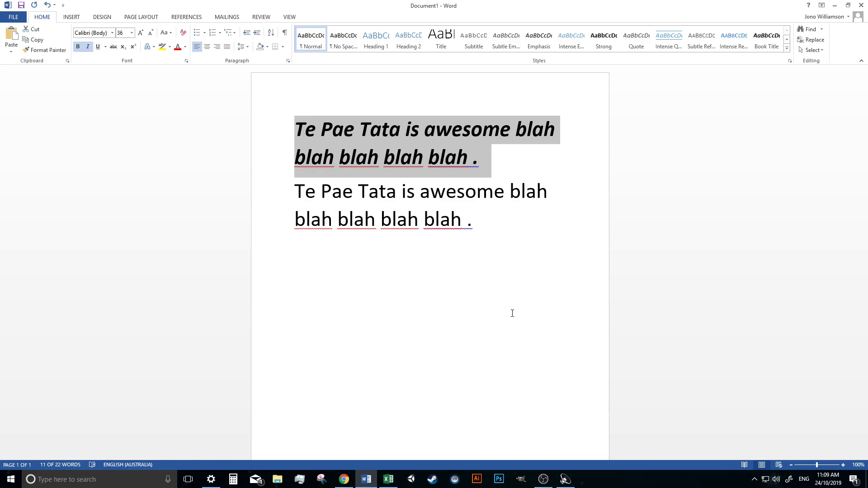
Toggle underline, italic and bold off, then bold and italic back on, leaving no underline
{"action": "key", "text": "ctrl+u"}
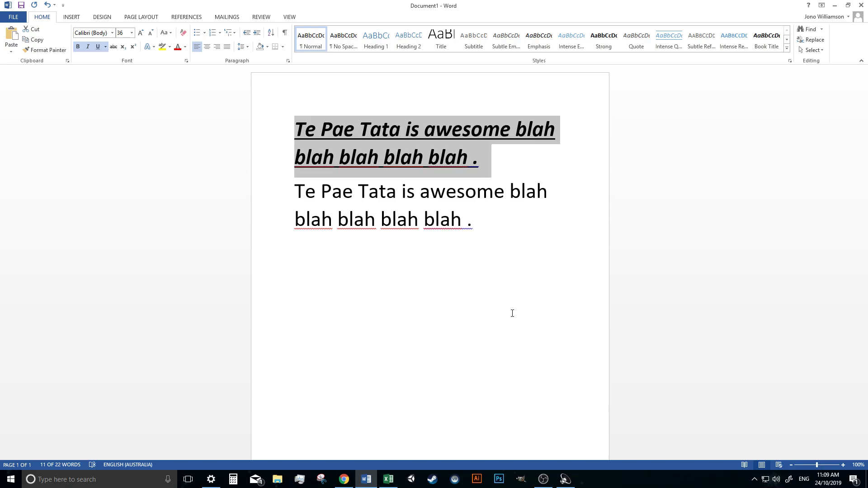
{"action": "key", "text": "ctrl+u"}
{"action": "key", "text": "ctrl+i"}
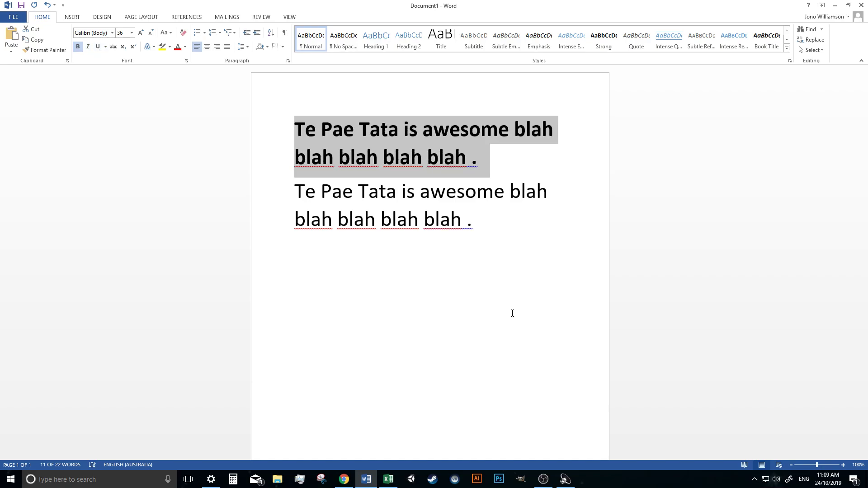
{"action": "key", "text": "ctrl+b"}
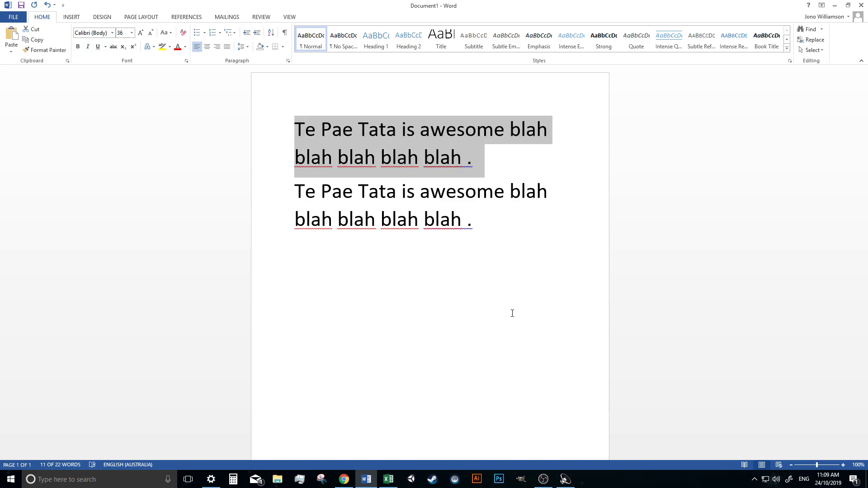
{"action": "key", "text": "ctrl+b"}
{"action": "key", "text": "ctrl+b"}
{"action": "key", "text": "ctrl+i"}
{"action": "key", "text": "ctrl+i"}
{"action": "key", "text": "ctrl+u"}
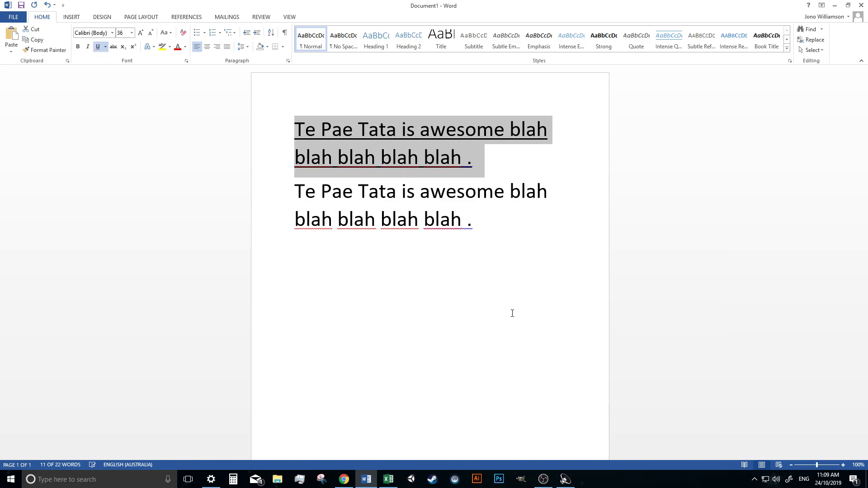
{"action": "key", "text": "ctrl+u"}
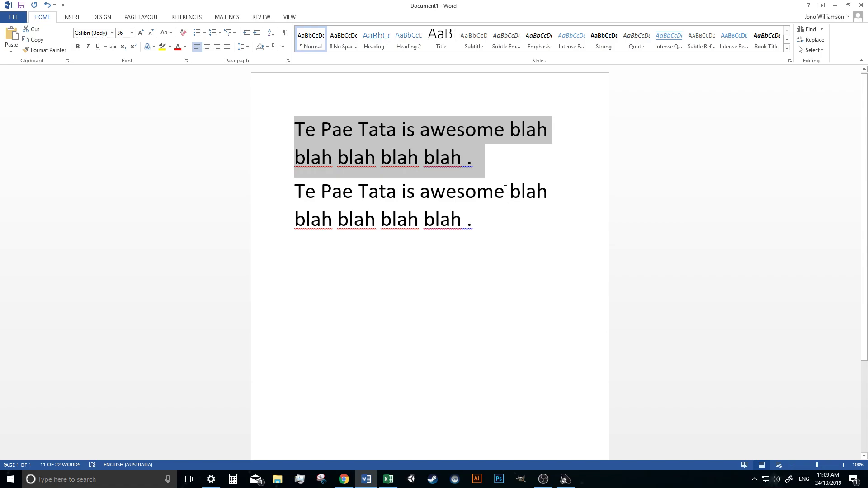
Make 'awesome' in the second sentence bold and underlined
{"action": "left_click_drag", "start_coordinate": [505, 189], "coordinate": [418, 195]}
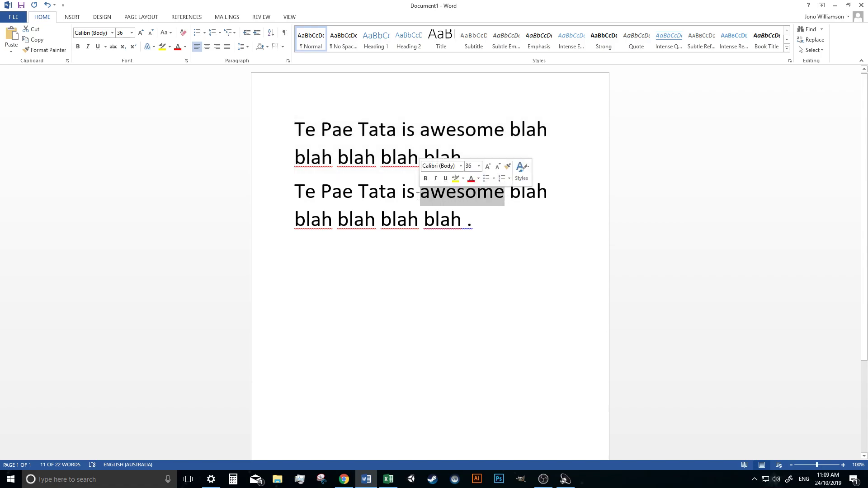
{"action": "key", "text": "ctrl+u"}
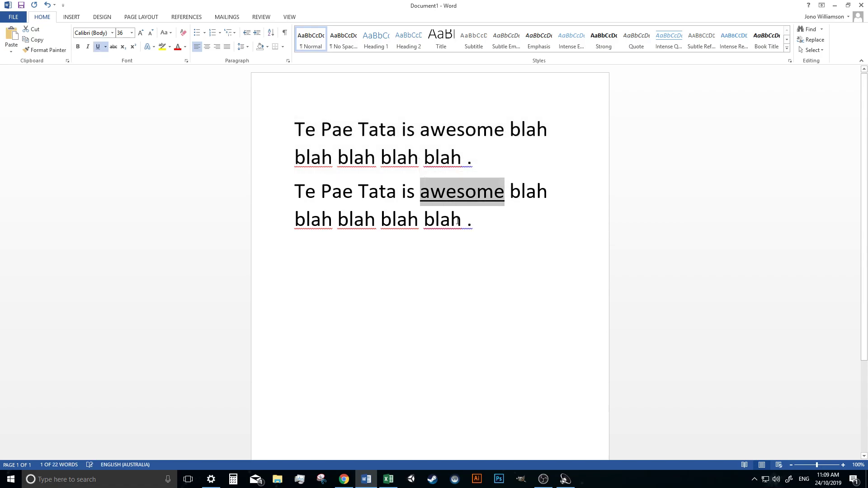
{"action": "key", "text": "ctrl+b"}
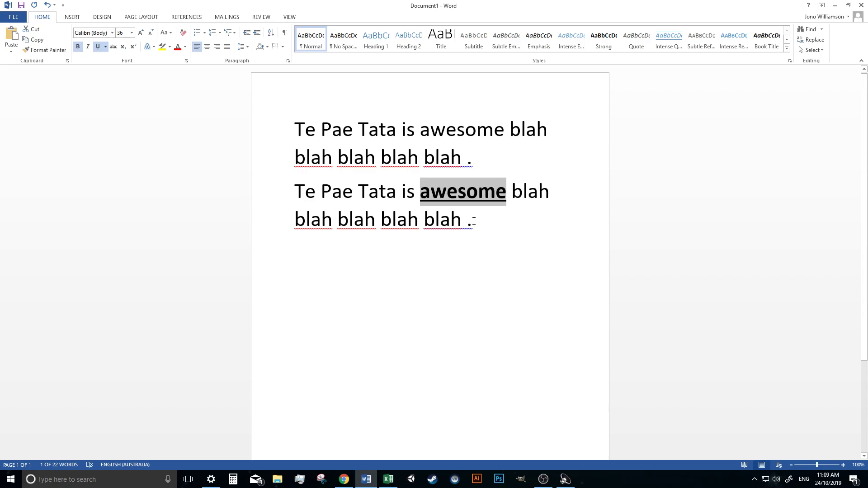
{"action": "left_click", "coordinate": [493, 241]}
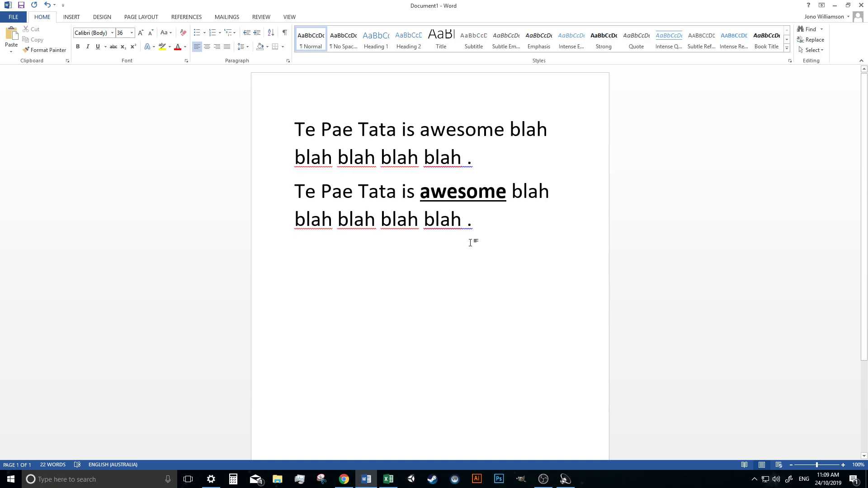
{"action": "left_click_drag", "start_coordinate": [464, 158], "coordinate": [424, 158]}
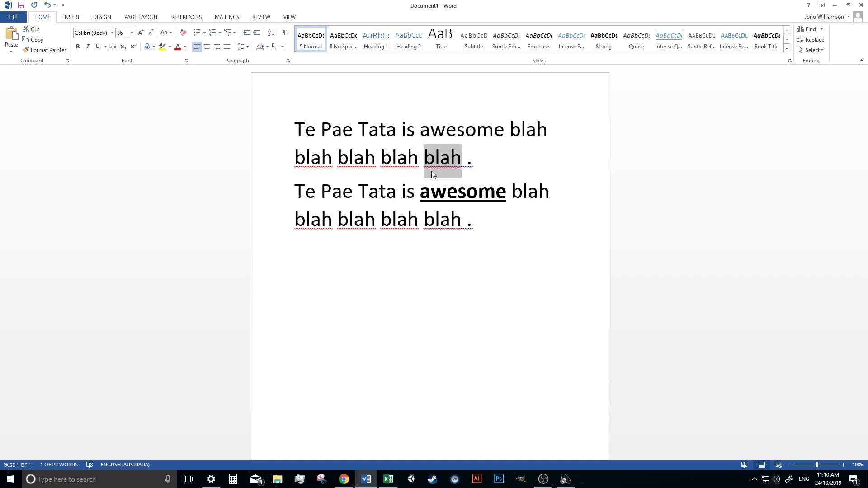
Bold the last two blahs and 'awesome blah' in the first sentence
{"action": "key", "text": "ctrl+b"}
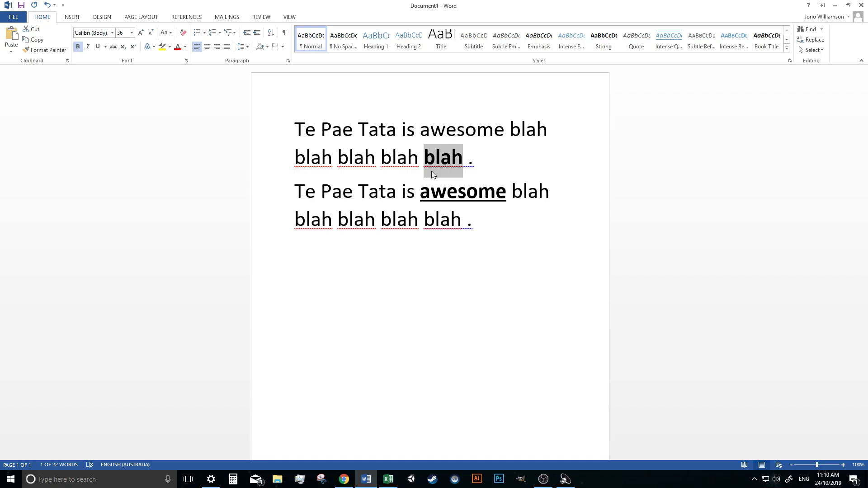
{"action": "double_click", "coordinate": [397, 157]}
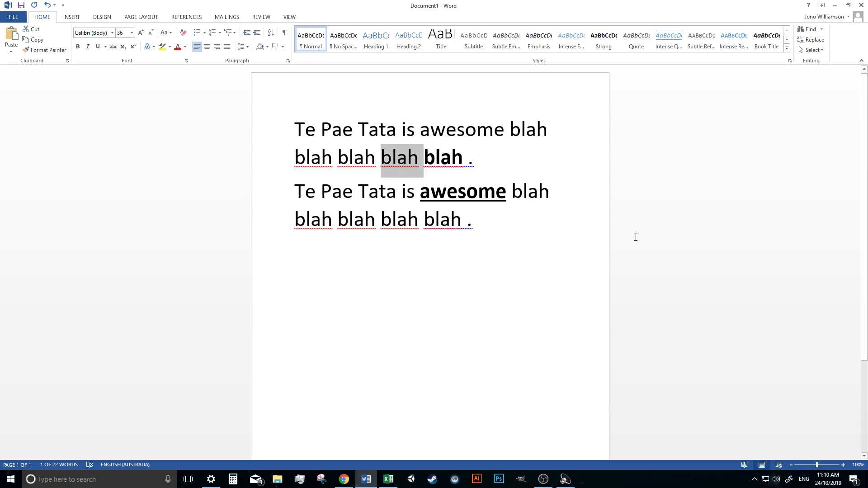
{"action": "key", "text": "ctrl+b"}
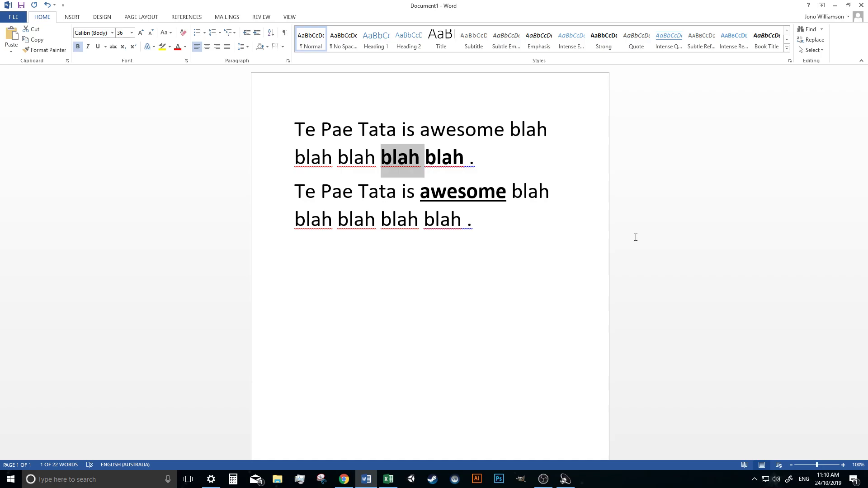
{"action": "left_click_drag", "start_coordinate": [548, 132], "coordinate": [440, 129]}
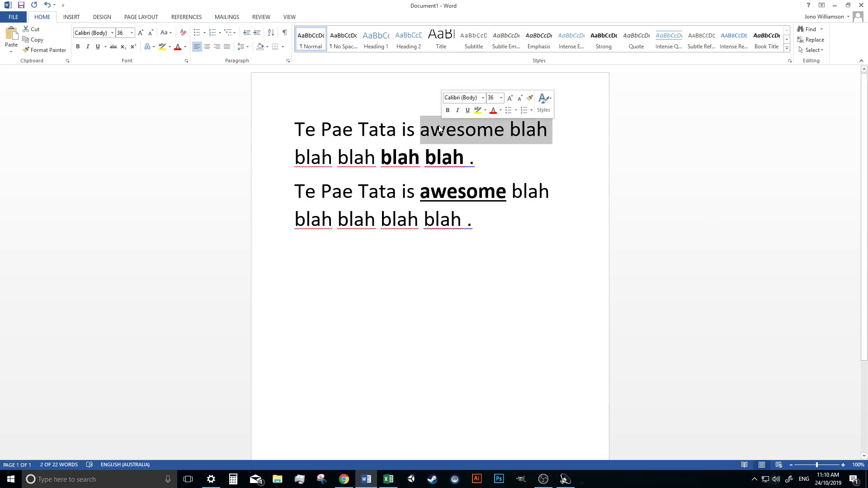
{"action": "key", "text": "ctrl+b"}
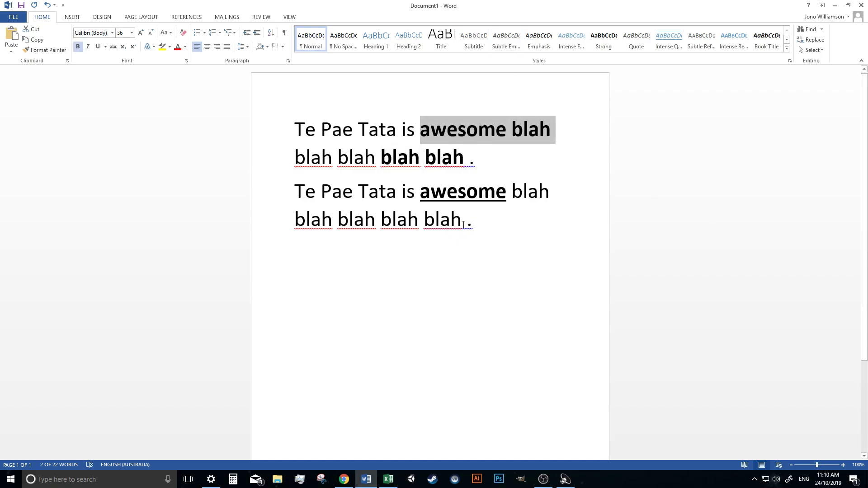
Make the last and second blahs of the second sentence bold, italic and underlined
{"action": "left_click_drag", "start_coordinate": [463, 225], "coordinate": [418, 220]}
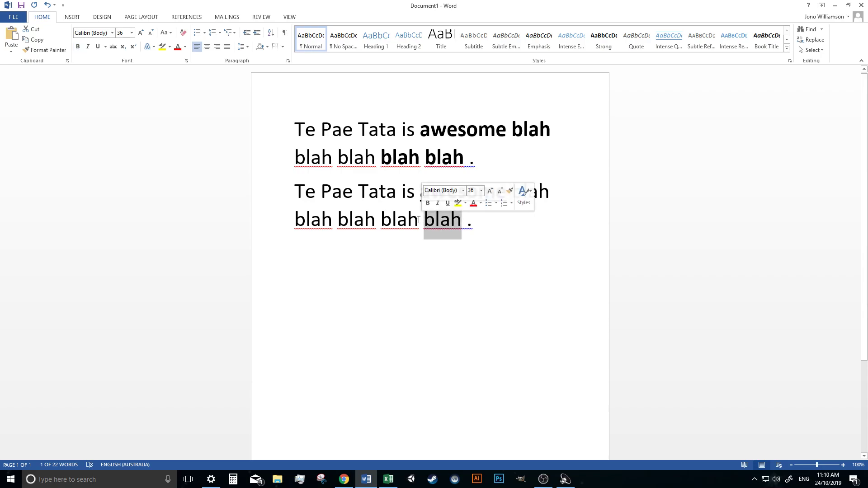
{"action": "key", "text": "ctrl+b"}
{"action": "key", "text": "ctrl+i"}
{"action": "key", "text": "ctrl+u"}
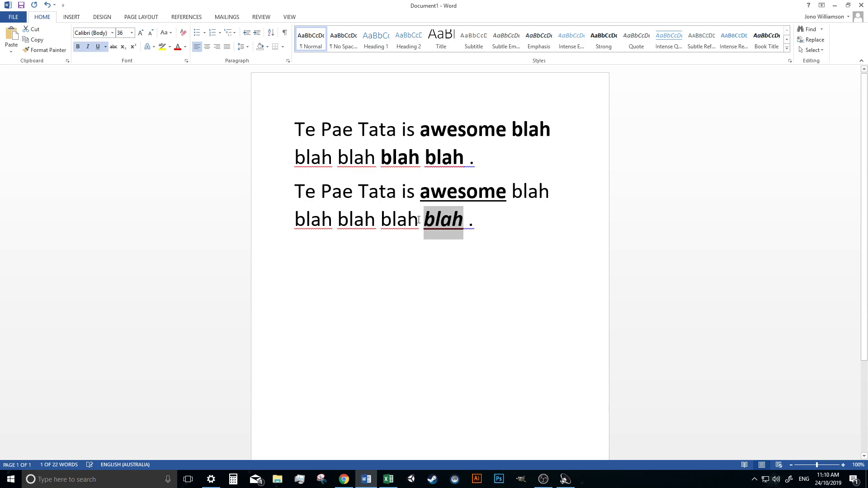
{"action": "left_click_drag", "start_coordinate": [375, 222], "coordinate": [338, 220]}
{"action": "key", "text": "ctrl+u"}
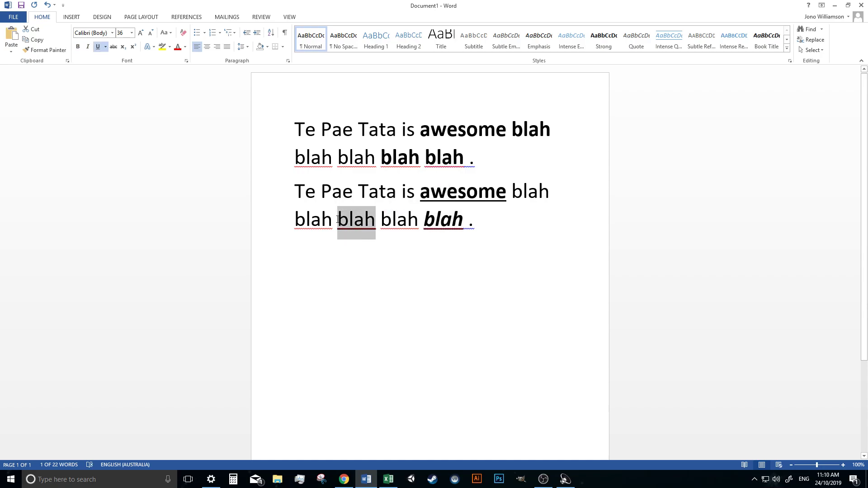
{"action": "key", "text": "ctrl+b"}
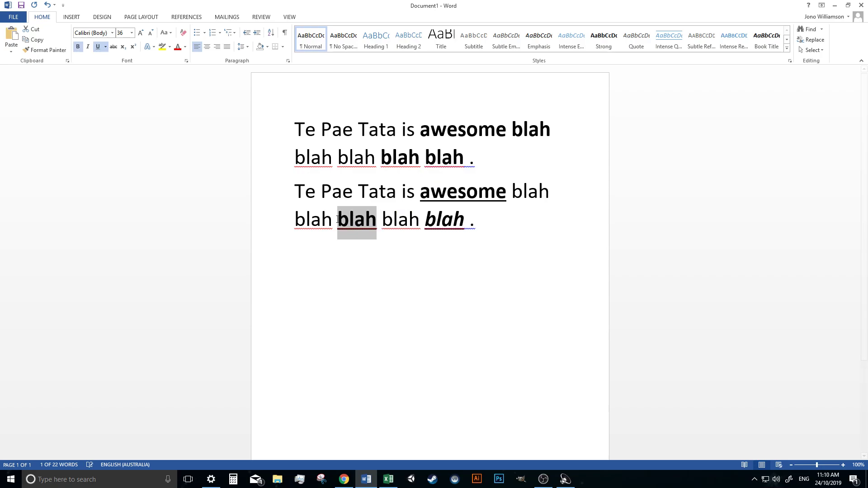
{"action": "key", "text": "ctrl+i"}
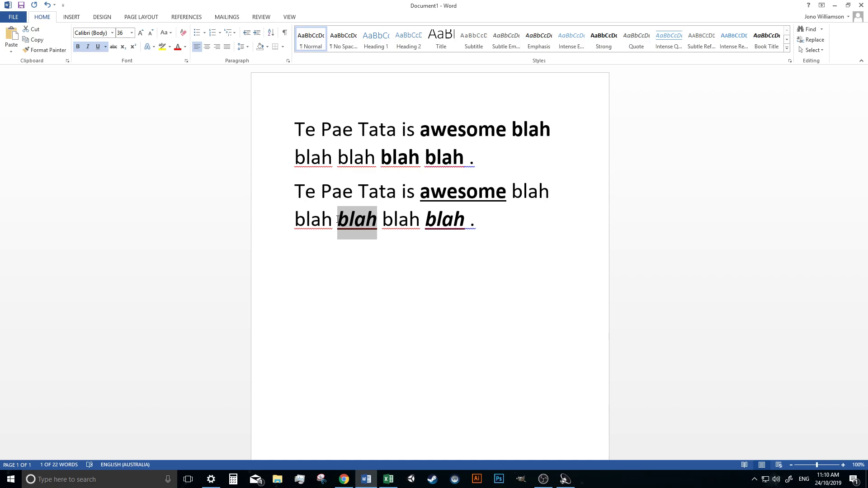
{"action": "left_click", "coordinate": [388, 481]}
Enter 'text' in B6 of a blank workbook, format it bold, italic and underlined, then open Find
{"action": "left_click", "coordinate": [201, 130]}
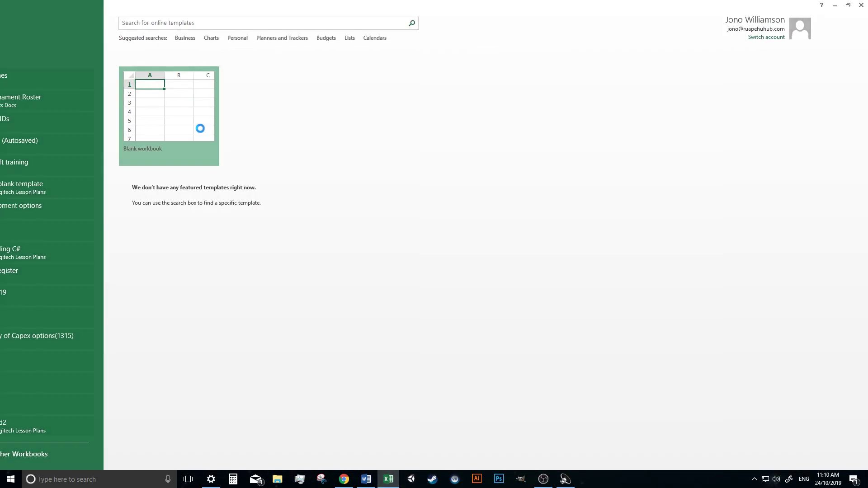
{"action": "left_click", "coordinate": [72, 143]}
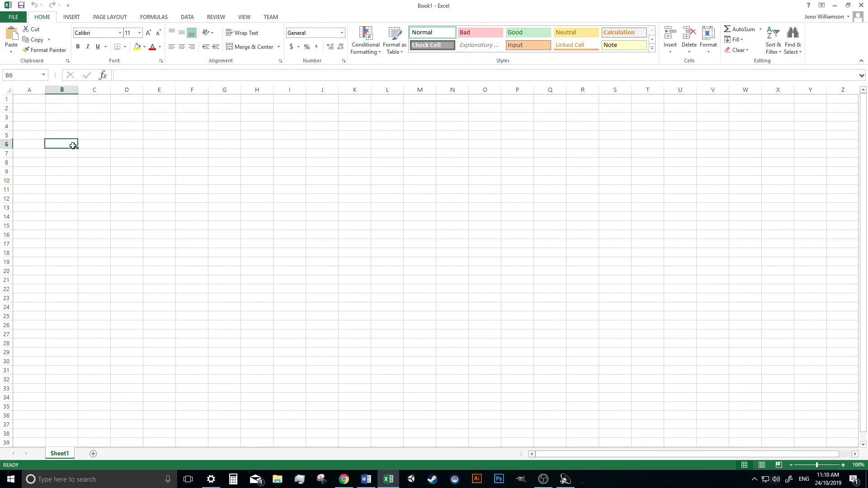
{"action": "type", "text": "text"}
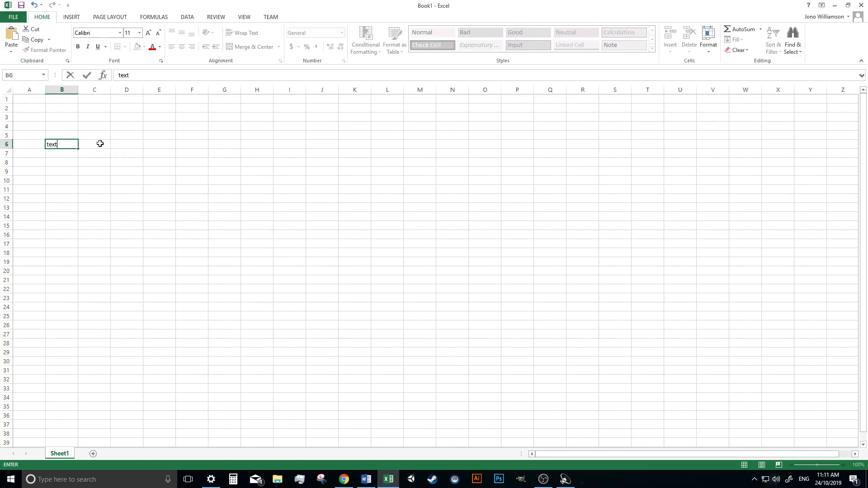
{"action": "key", "text": "ctrl+Return"}
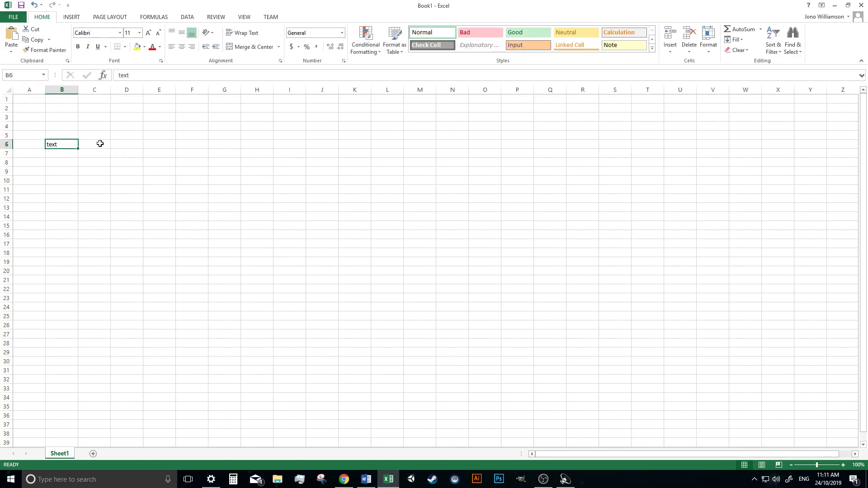
{"action": "key", "text": "ctrl+b"}
{"action": "key", "text": "ctrl+i"}
{"action": "key", "text": "ctrl+u"}
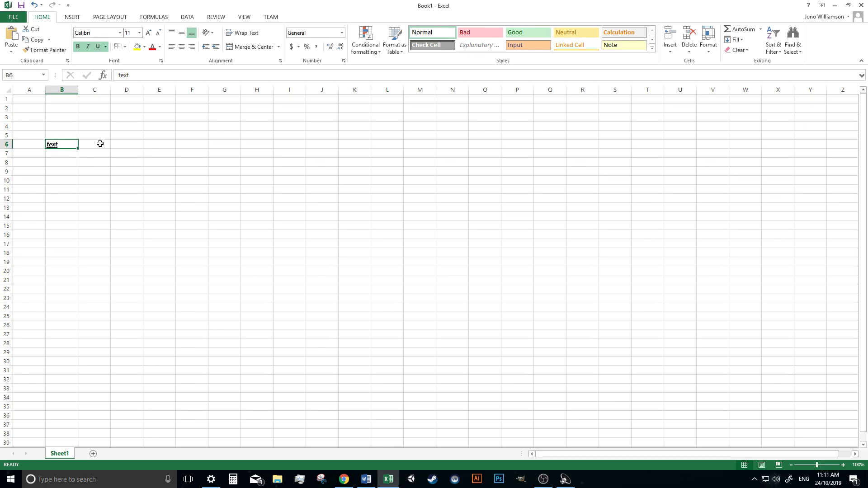
{"action": "key", "text": "ctrl+f"}
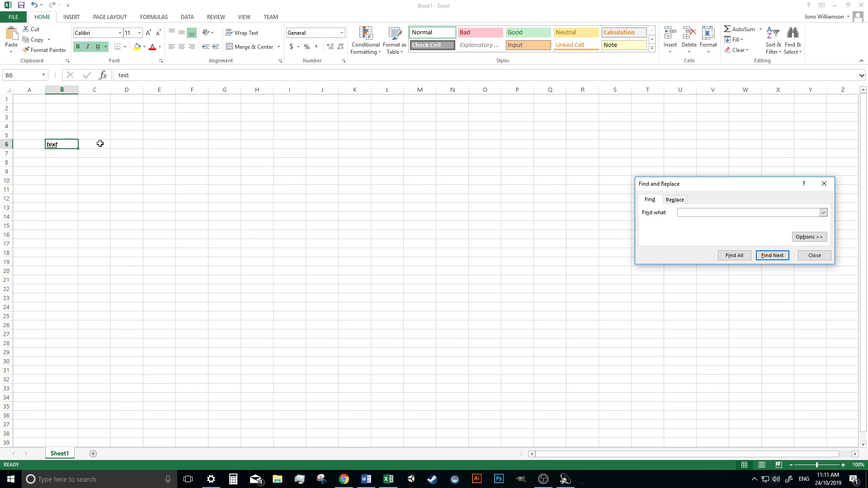
Search the sheet for 'text', then enter fish, cat and dog in cells B8–B10
{"action": "type", "text": "text"}
{"action": "left_click", "coordinate": [771, 257]}
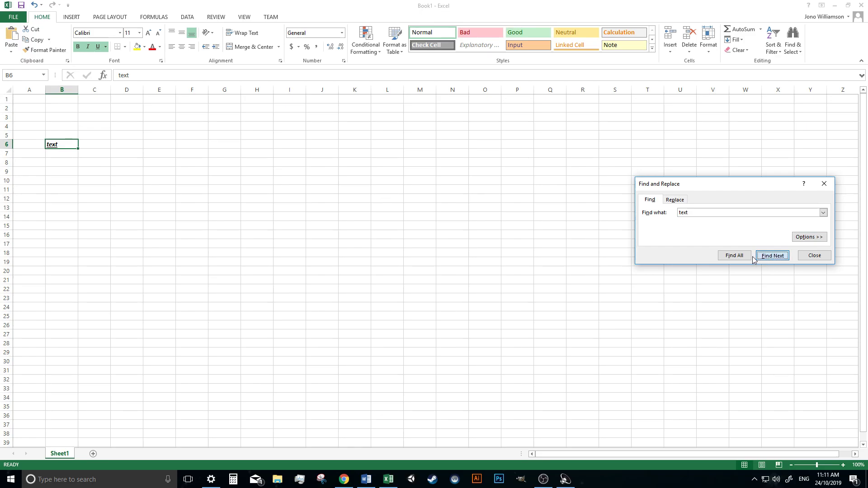
{"action": "left_click", "coordinate": [62, 161]}
{"action": "type", "text": "fish"}
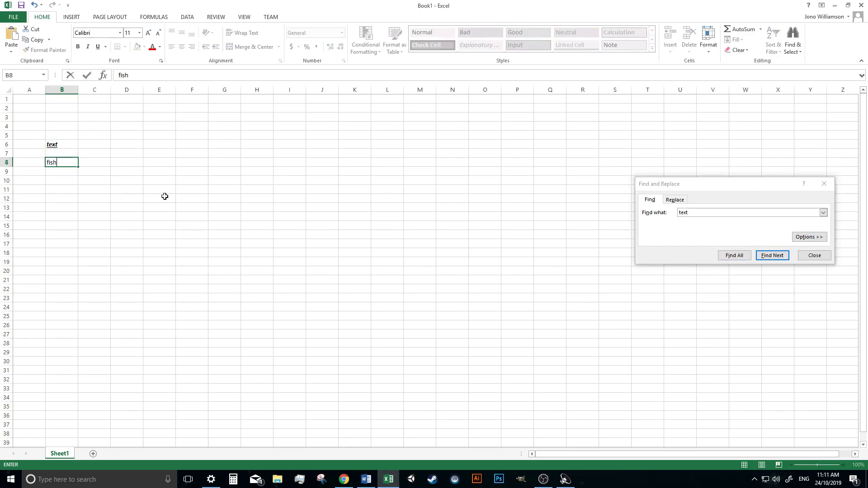
{"action": "key", "text": "Return"}
{"action": "type", "text": "cat"}
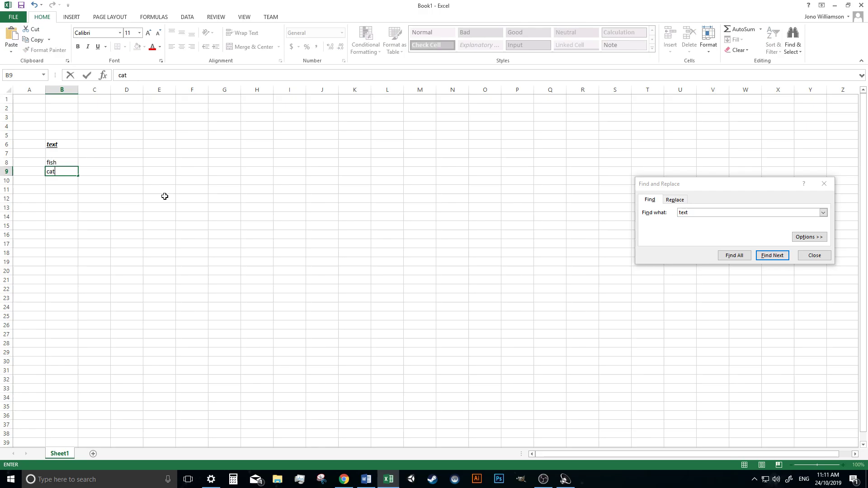
{"action": "key", "text": "Return"}
{"action": "type", "text": "dog"}
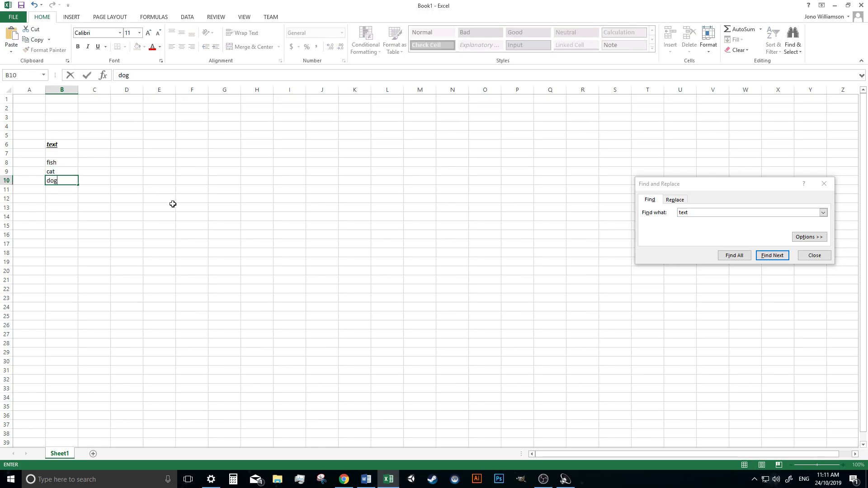
{"action": "left_click", "coordinate": [178, 201]}
Find the cell containing 'cat', then switch the search term back to 'text'
{"action": "left_click", "coordinate": [707, 220]}
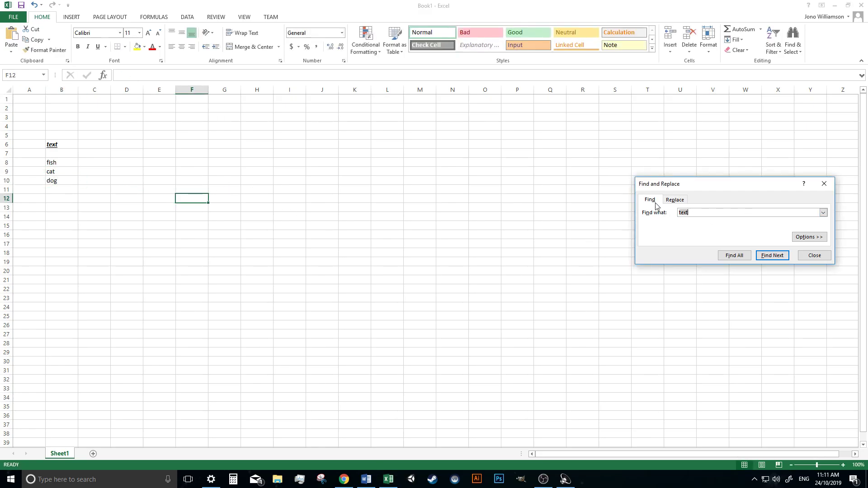
{"action": "type", "text": "cat"}
{"action": "left_click", "coordinate": [773, 256]}
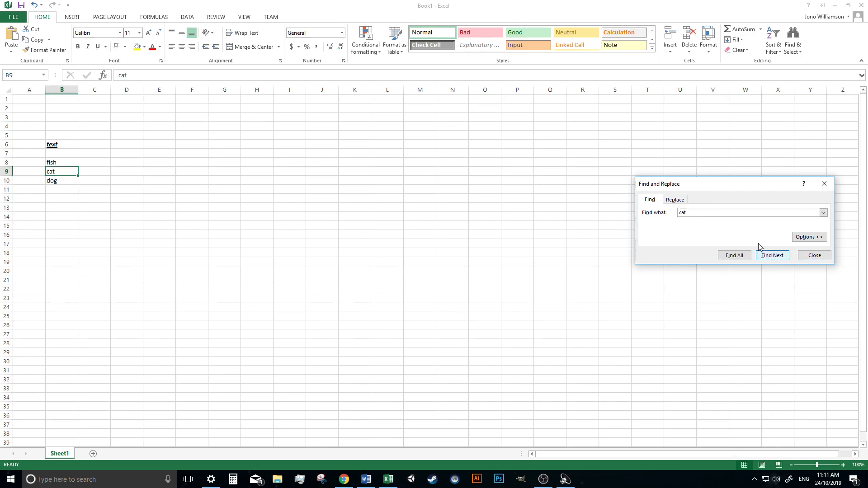
{"action": "left_click", "coordinate": [701, 213]}
{"action": "key", "text": "BackSpace"}
{"action": "key", "text": "BackSpace"}
{"action": "key", "text": "BackSpace"}
{"action": "type", "text": "text"}
{"action": "left_click", "coordinate": [768, 256]}
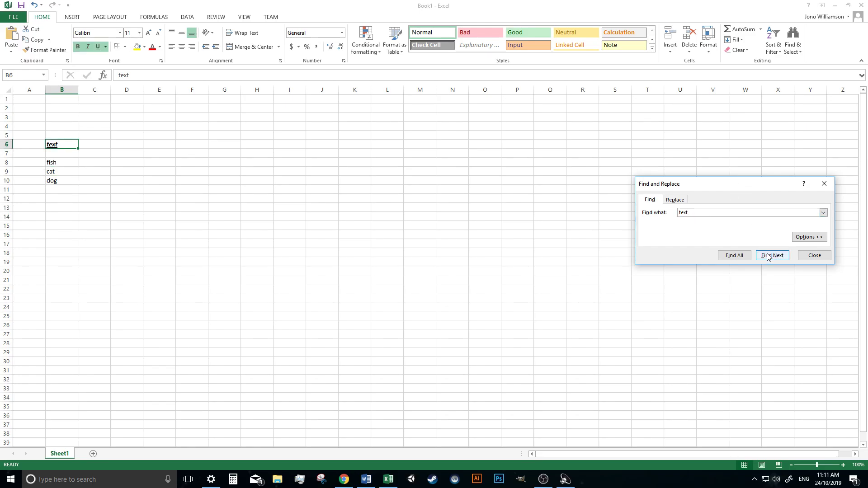
Enter 'text' in cells B13 and B15
{"action": "left_click", "coordinate": [68, 206]}
{"action": "type", "text": "text"}
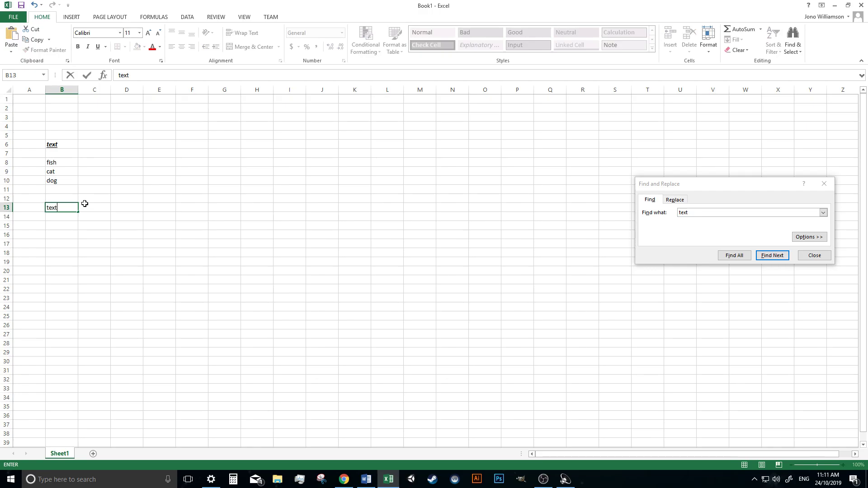
{"action": "key", "text": "Return"}
{"action": "key", "text": "Down"}
{"action": "type", "text": "text"}
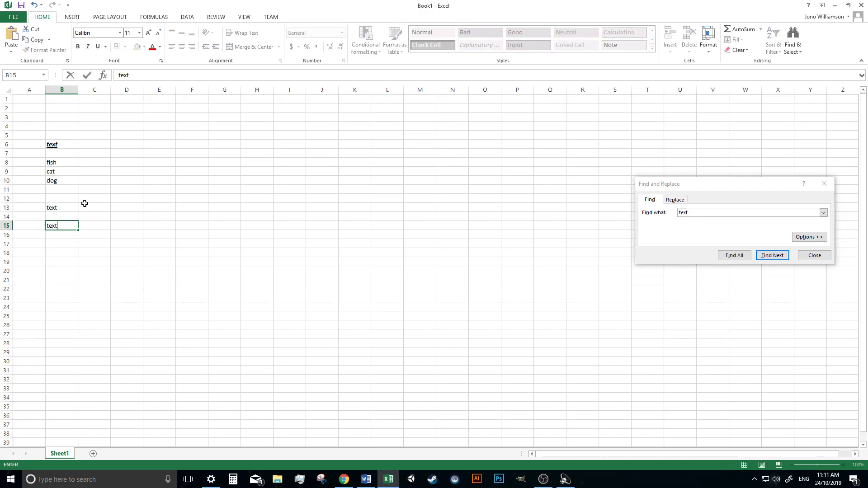
{"action": "key", "text": "Return"}
Step through the 'text' matches, then list all 3 matching cells with Find All
{"action": "left_click", "coordinate": [771, 256]}
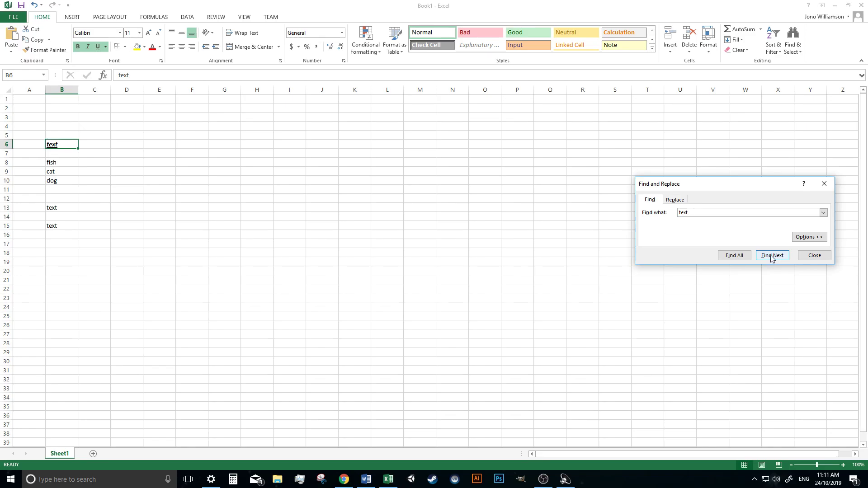
{"action": "left_click", "coordinate": [771, 256]}
{"action": "left_click", "coordinate": [738, 255]}
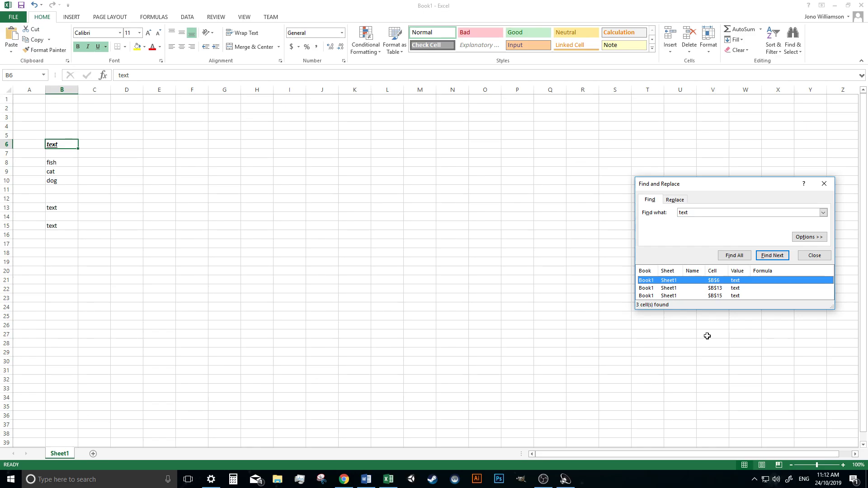
Close the Find and Replace window and bring Word's Document1 back to the front
{"action": "left_click", "coordinate": [824, 183]}
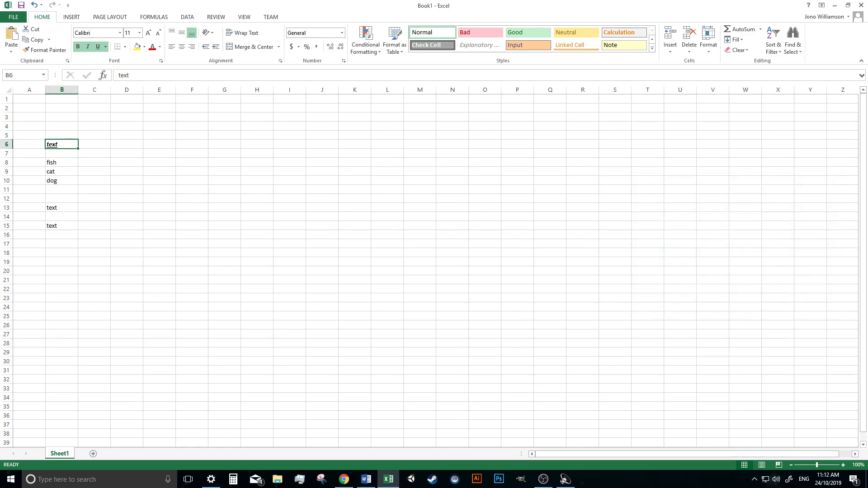
{"action": "left_click", "coordinate": [366, 479]}
Practise selecting the closing text with Shift+arrows and a drag from 'awesome' to the period
{"action": "left_click", "coordinate": [486, 222]}
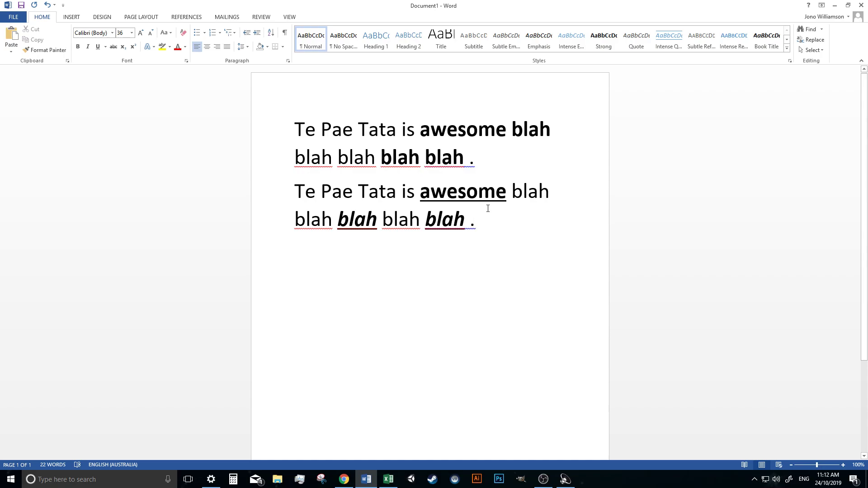
{"action": "key", "text": "shift+Left"}
{"action": "key", "text": "shift+Left"}
{"action": "key", "text": "shift+Left"}
{"action": "key", "text": "shift+Left"}
{"action": "key", "text": "shift+Left"}
{"action": "key", "text": "shift+Left"}
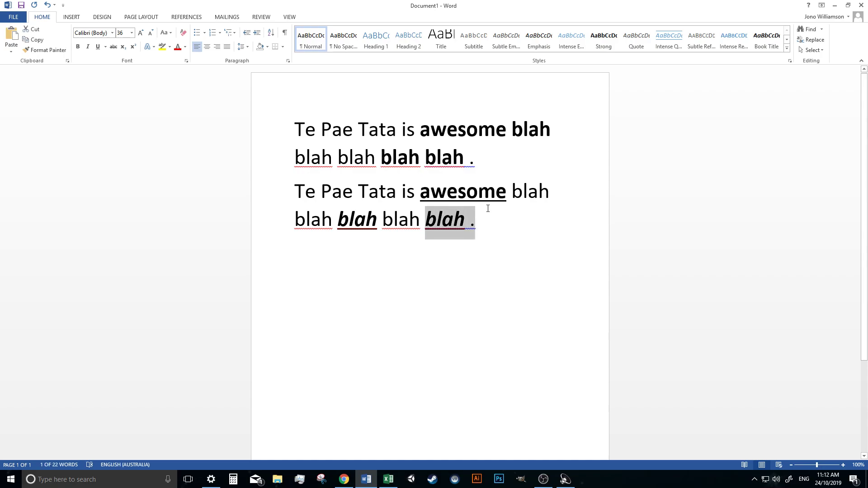
{"action": "key", "text": "shift+Left"}
{"action": "key", "text": "shift+Left"}
{"action": "key", "text": "shift+Right"}
{"action": "key", "text": "shift+Right"}
{"action": "key", "text": "shift+Right"}
{"action": "key", "text": "shift+Left"}
{"action": "key", "text": "shift+Left"}
{"action": "key", "text": "shift+Left"}
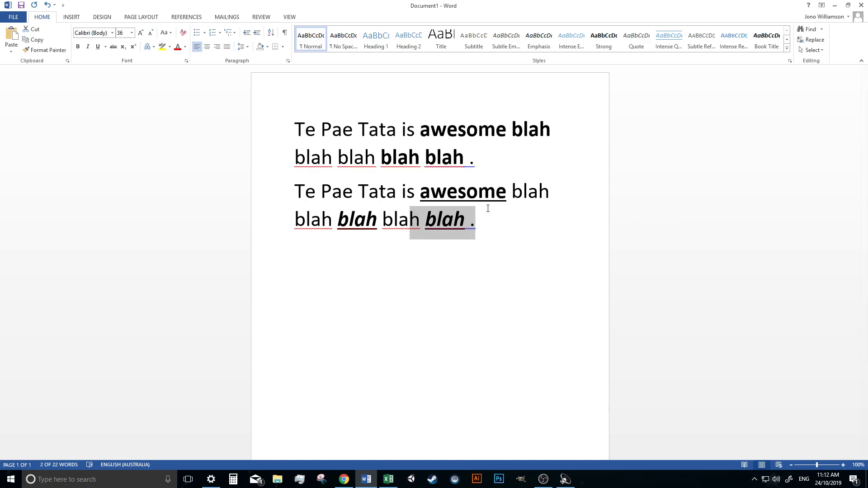
{"action": "key", "text": "shift+Left"}
{"action": "left_click_drag", "start_coordinate": [486, 216], "coordinate": [386, 192]}
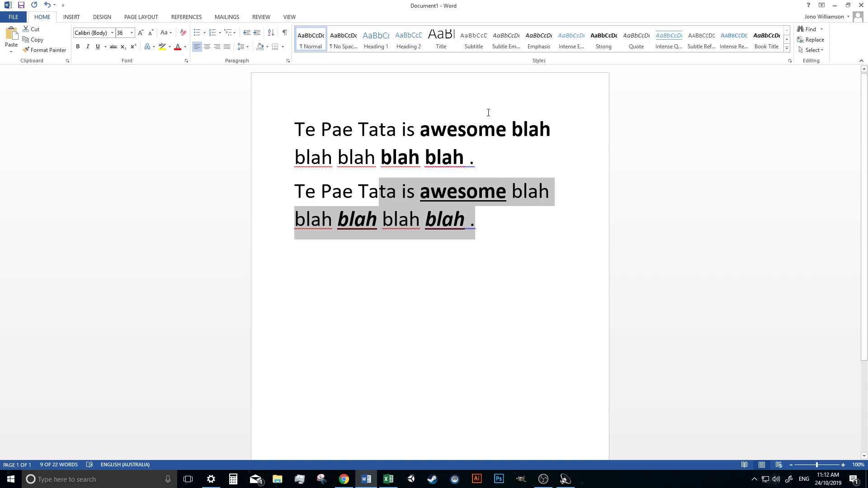
{"action": "key", "text": "shift+Left"}
{"action": "key", "text": "shift+Left"}
{"action": "key", "text": "shift+Left"}
{"action": "key", "text": "shift+Left"}
{"action": "key", "text": "shift+Left"}
{"action": "key", "text": "shift+Left"}
{"action": "key", "text": "shift+Left"}
{"action": "key", "text": "shift+Left"}
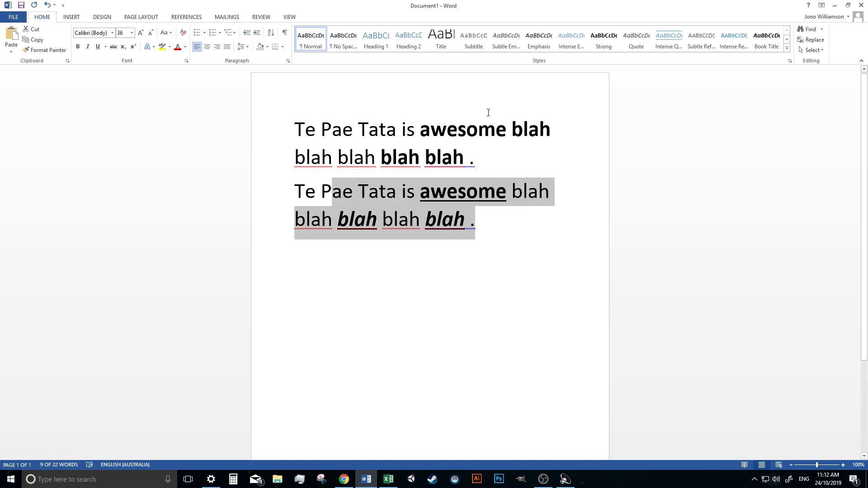
{"action": "key", "text": "shift+Left"}
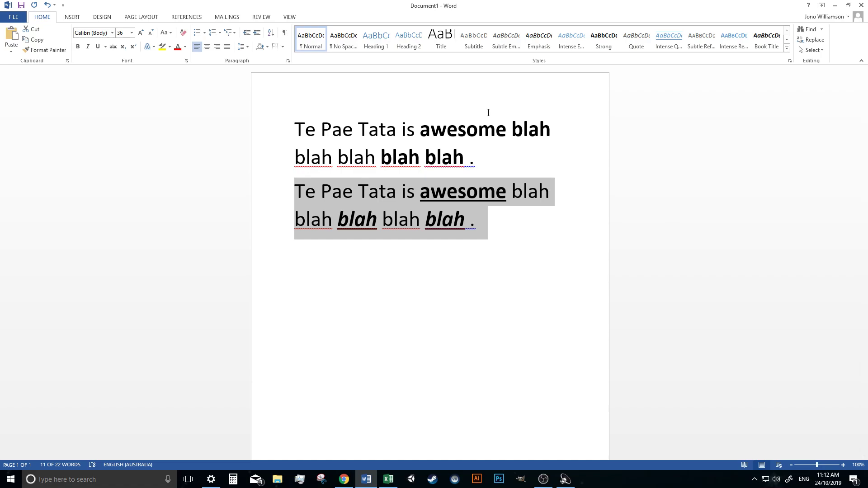
{"action": "key", "text": "Right"}
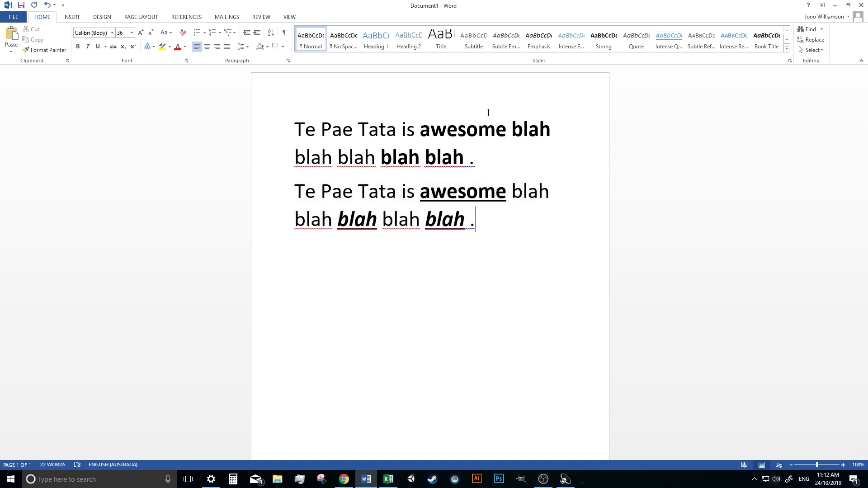
Select the last line with Shift+Home, adjust it, then select everything with Ctrl+Shift+Home
{"action": "key", "text": "shift+Home"}
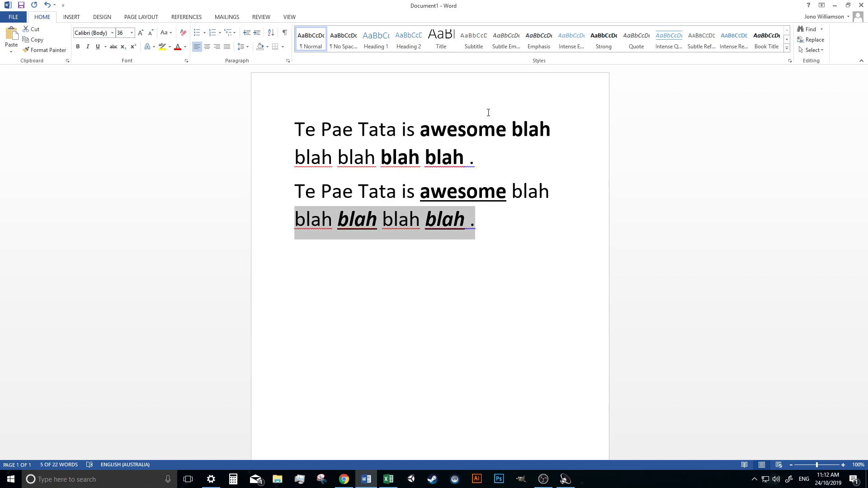
{"action": "key", "text": "shift+Up"}
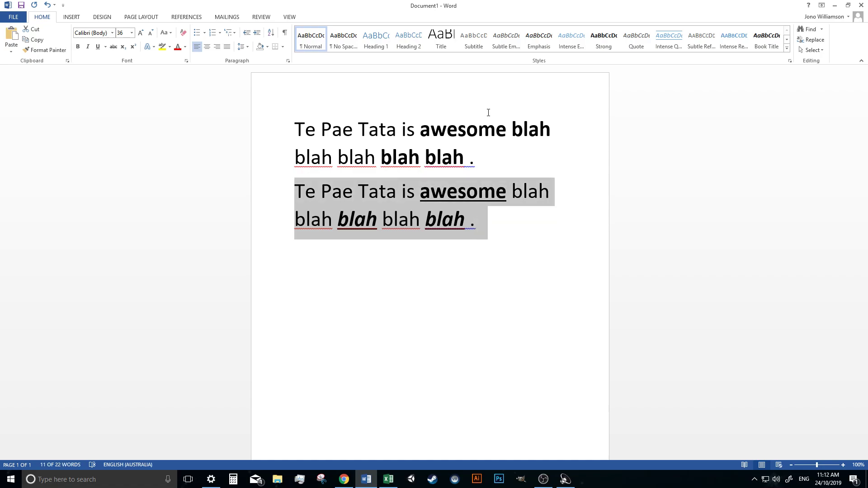
{"action": "key", "text": "shift+Right"}
{"action": "key", "text": "shift+Right"}
{"action": "key", "text": "shift+Right"}
{"action": "key", "text": "shift+Right"}
{"action": "key", "text": "shift+Right"}
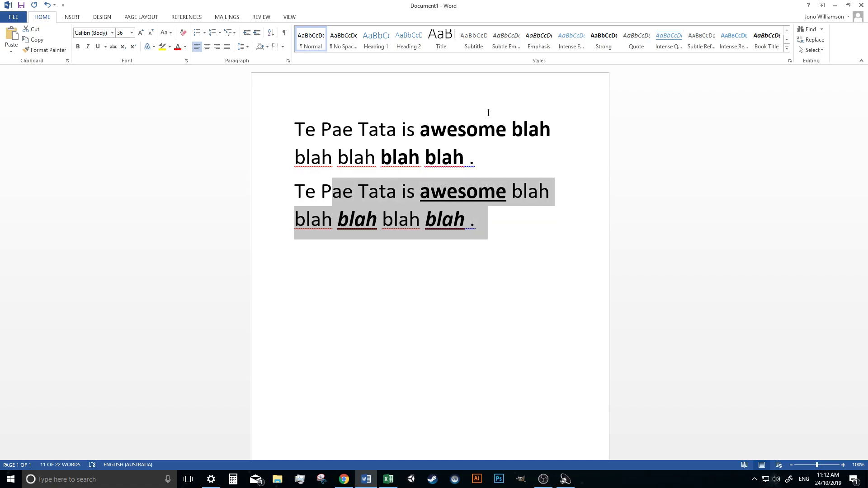
{"action": "key", "text": "shift+Right"}
{"action": "key", "text": "shift+Right"}
{"action": "key", "text": "shift+Right"}
{"action": "key", "text": "shift+Right"}
{"action": "key", "text": "shift+Right"}
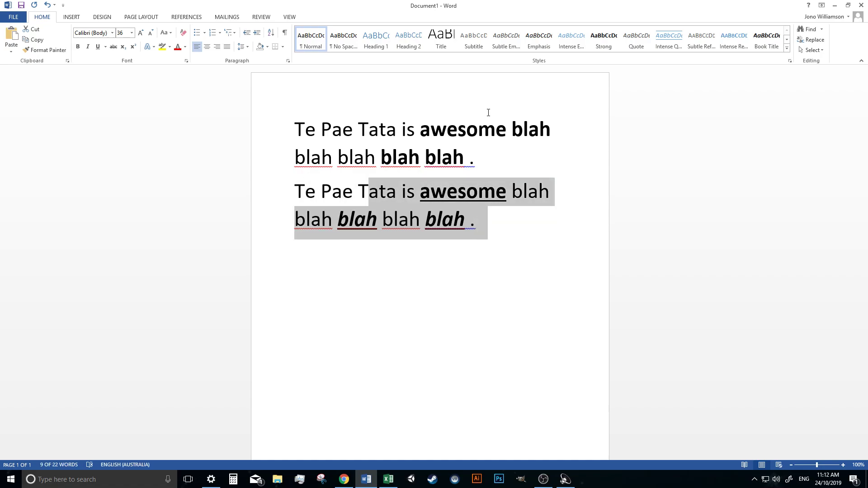
{"action": "key", "text": "shift+Right"}
{"action": "key", "text": "shift+Right"}
{"action": "key", "text": "shift+Down"}
{"action": "key", "text": "shift+Up"}
{"action": "key", "text": "shift+Up"}
{"action": "key", "text": "shift+Up"}
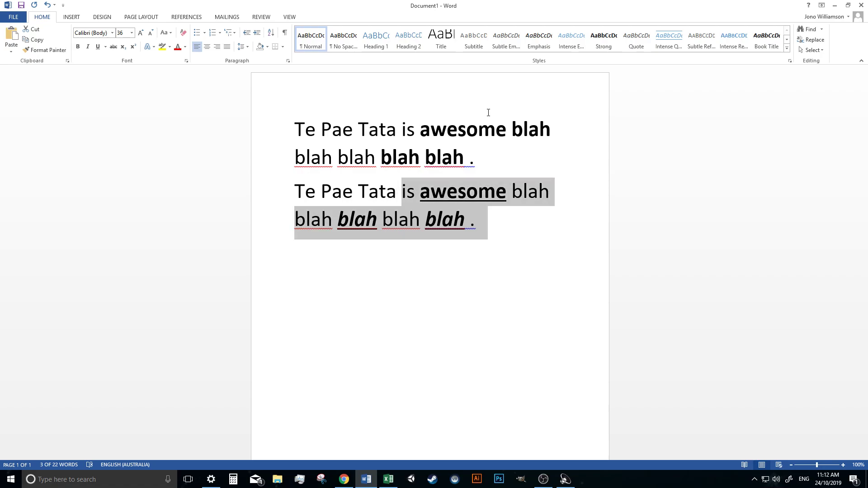
{"action": "key", "text": "shift+Down"}
{"action": "key", "text": "shift+Down"}
{"action": "key", "text": "shift+Down"}
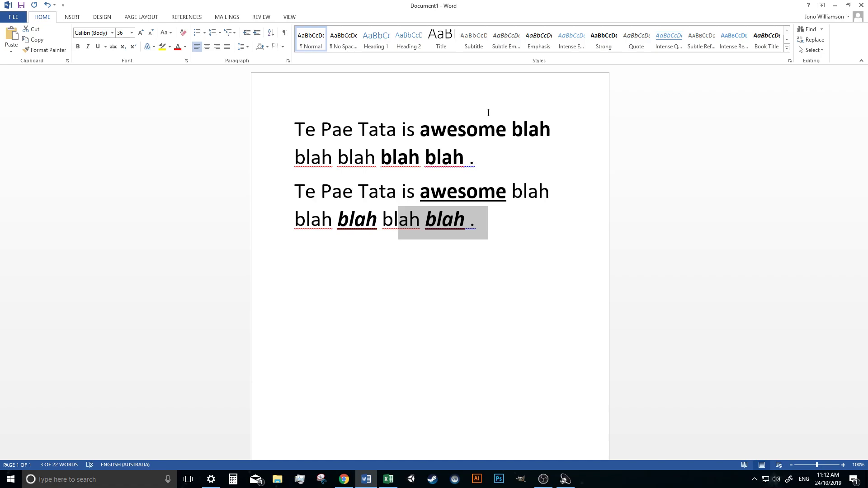
{"action": "key", "text": "ctrl+shift+Home"}
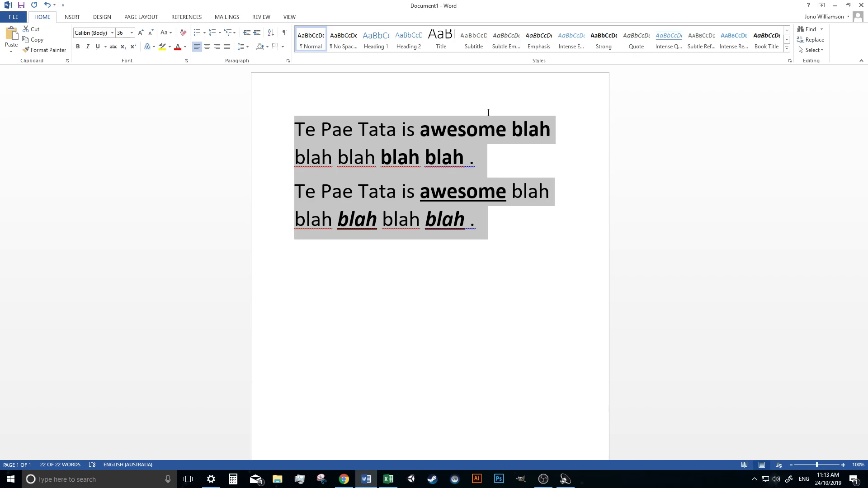
Practise moving the insertion point with Ctrl+End, Shift+F5, Ctrl+Home, End and Home
{"action": "key", "text": "ctrl+End"}
{"action": "key", "text": "shift+F5"}
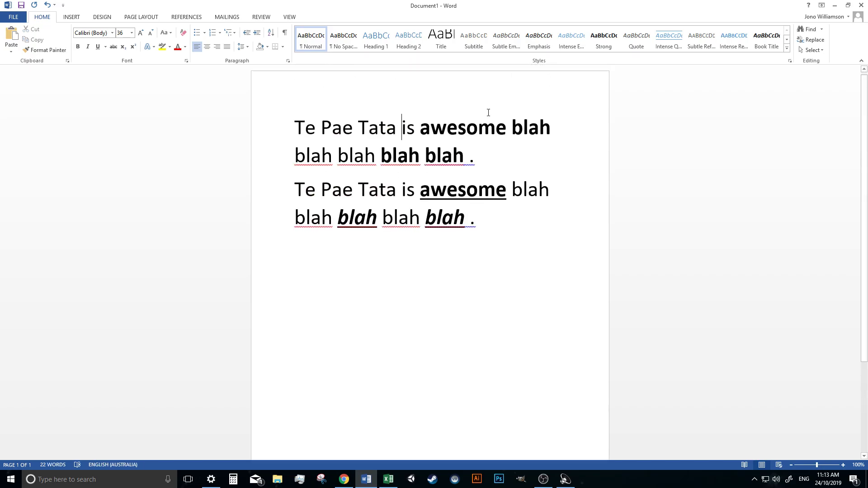
{"action": "key", "text": "ctrl+End"}
{"action": "key", "text": "shift+F5"}
{"action": "key", "text": "ctrl+Home"}
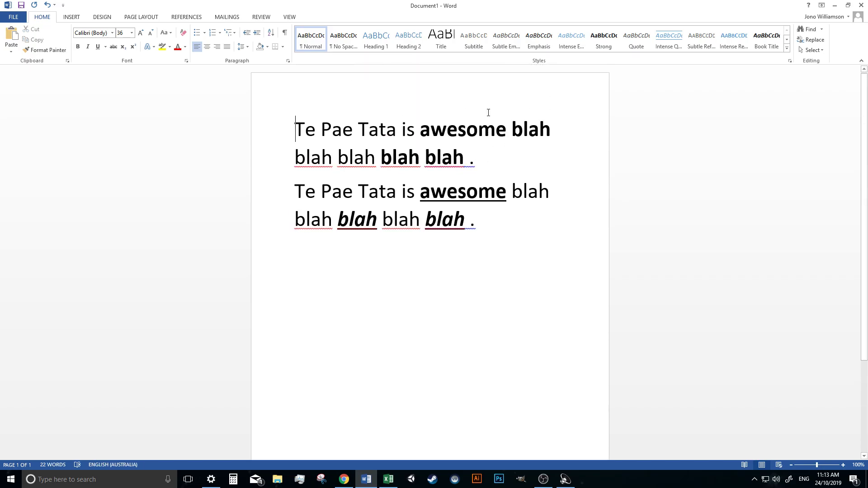
{"action": "key", "text": "End"}
{"action": "key", "text": "Right"}
{"action": "key", "text": "Home"}
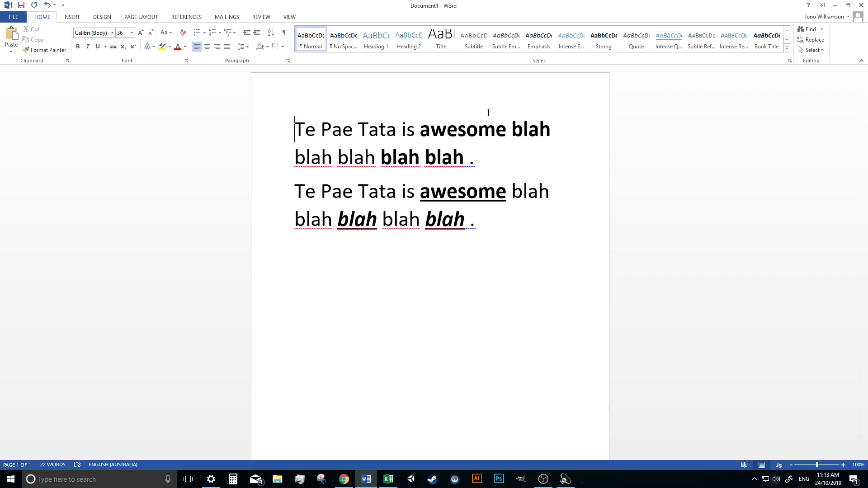
Start a new empty paragraph below the two Te Pae Tata lines
{"action": "key", "text": "ctrl+End"}
{"action": "key", "text": "ctrl+Home"}
{"action": "left_click", "coordinate": [479, 289]}
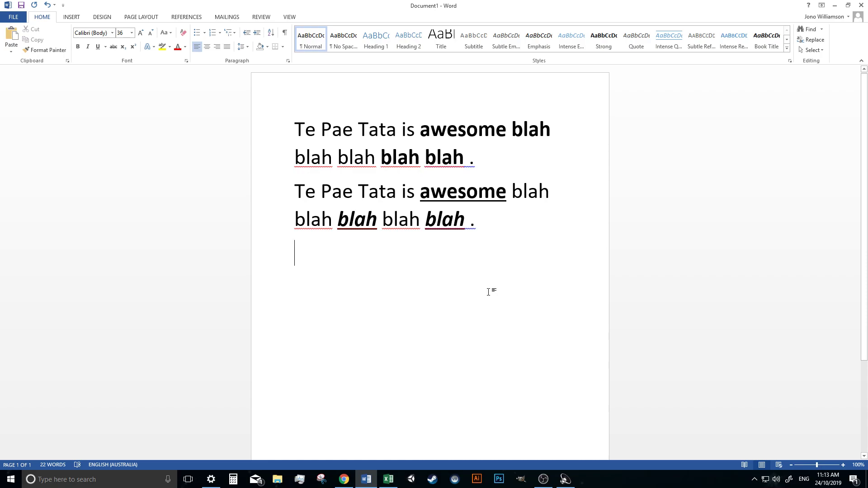
{"action": "key", "text": "Return"}
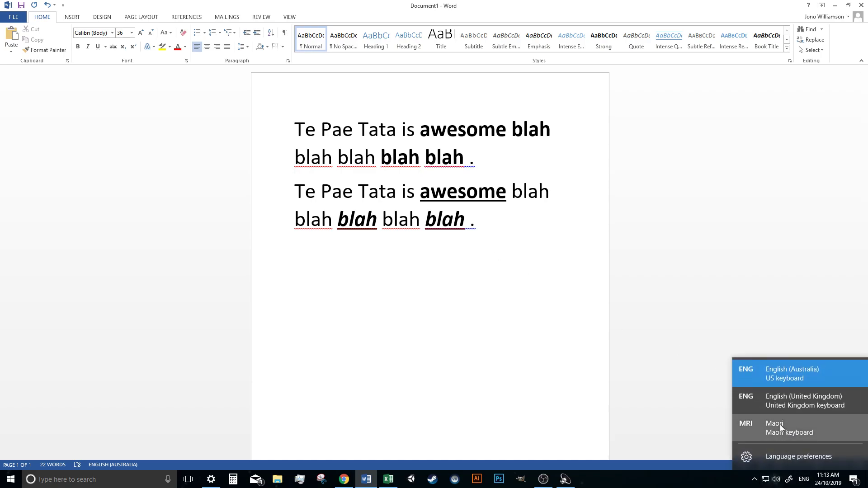
Switch to the Māori keyboard, type 'Nga mihi' and trim it back to 'Ng'
{"action": "left_click", "coordinate": [780, 427]}
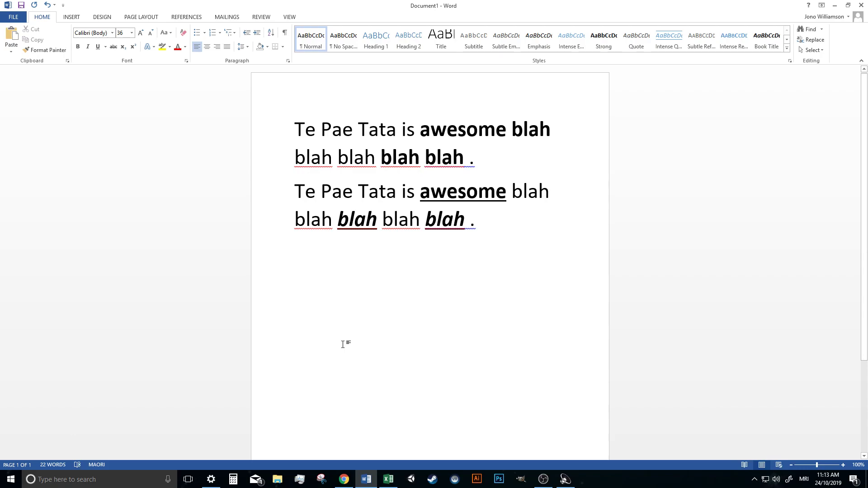
{"action": "type", "text": "N"}
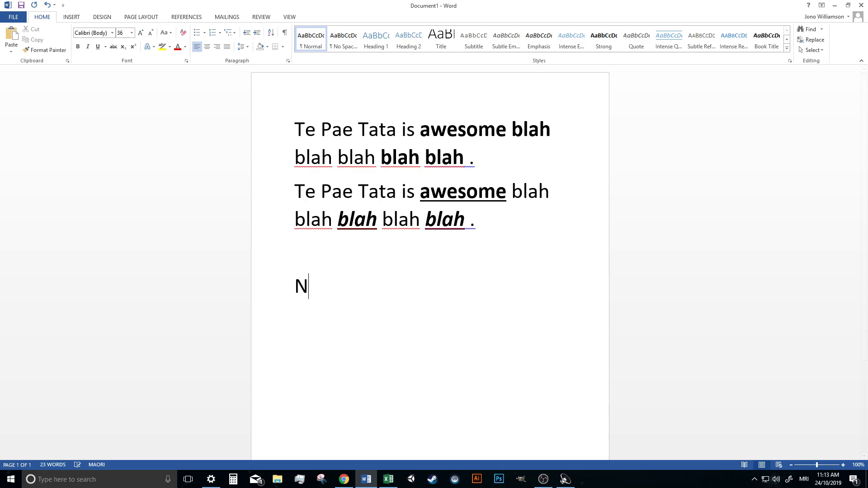
{"action": "type", "text": "ga mihi"}
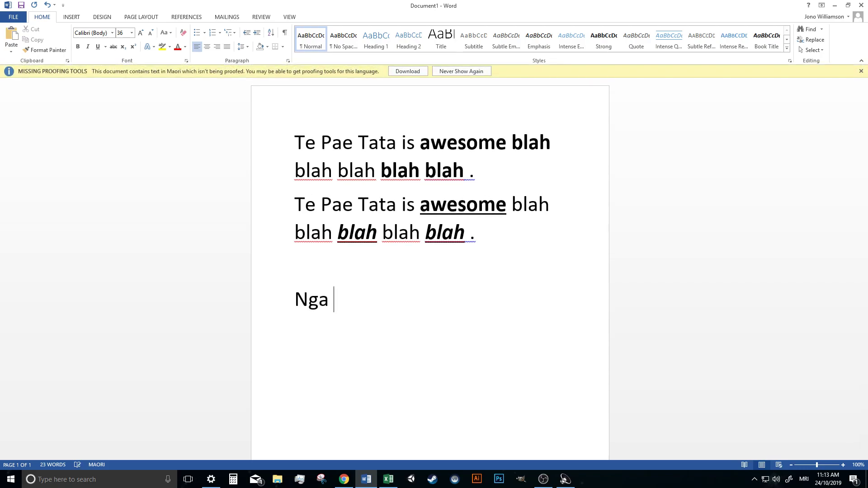
{"action": "key", "text": "BackSpace"}
{"action": "key", "text": "BackSpace"}
{"action": "key", "text": "BackSpace"}
{"action": "key", "text": "BackSpace"}
{"action": "key", "text": "BackSpace"}
{"action": "key", "text": "BackSpace"}
{"action": "type", "text": "`~"}
{"action": "key", "text": "Left"}
{"action": "key", "text": "BackSpace"}
Complete the line with macron vowels so it reads 'Ngā ā ē ī ō ū'
{"action": "left_click", "coordinate": [319, 300]}
{"action": "type", "text": "ā"}
{"action": "type", "text": "ā"}
{"action": "type", "text": "eiou"}
{"action": "type", "text": "`e"}
{"action": "key", "text": "BackSpace"}
{"action": "key", "text": "BackSpace"}
{"action": "key", "text": "BackSpace"}
{"action": "key", "text": "BackSpace"}
{"action": "key", "text": "BackSpace"}
{"action": "key", "text": "BackSpace"}
{"action": "key", "text": "BackSpace"}
{"action": "type", "text": "ā "}
{"action": "type", "text": "ē ī"}
{"action": "type", "text": " ō ū"}
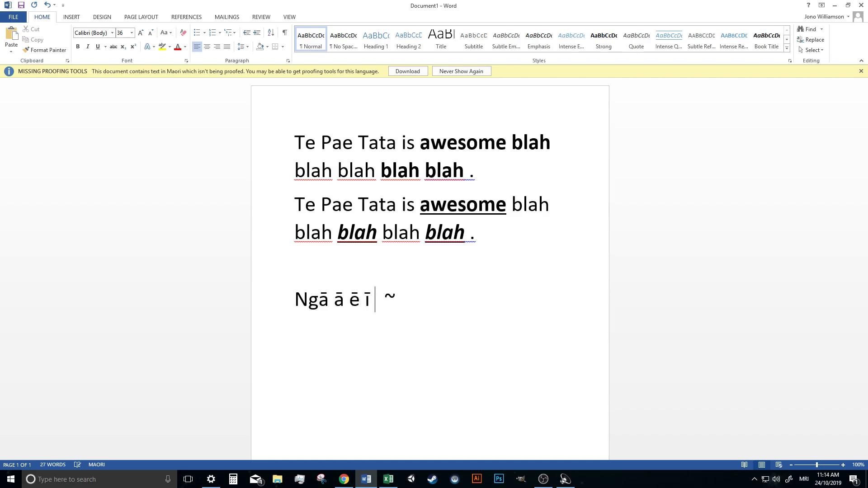